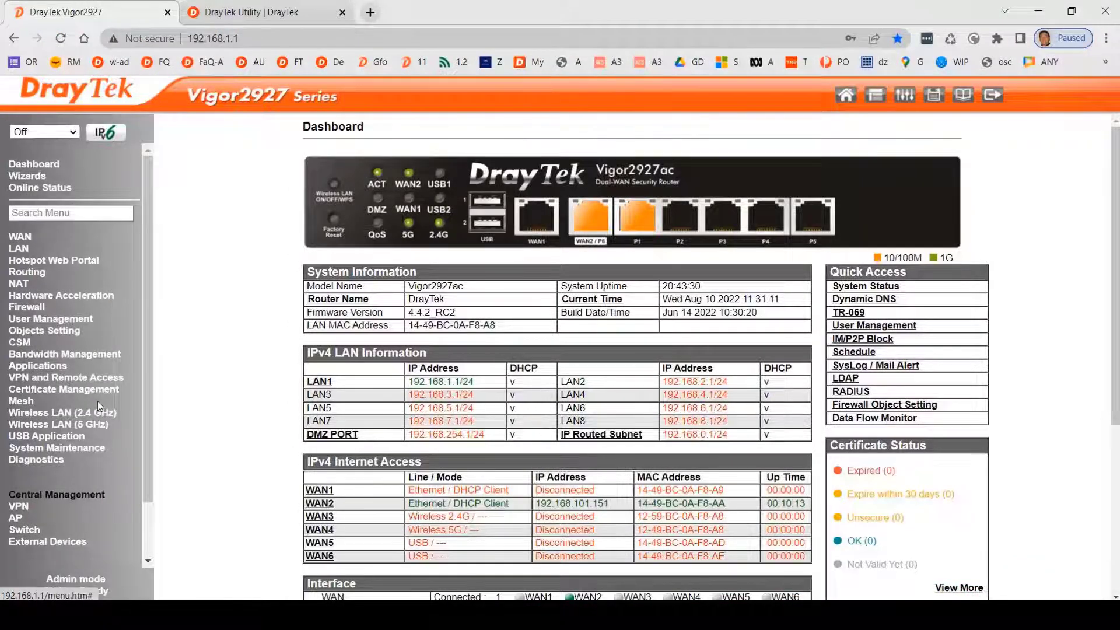
# Open SysLog / Mail Alert and select the primary syslog server address 192.168.1.10 on port 514.
pyautogui.click(67, 448)
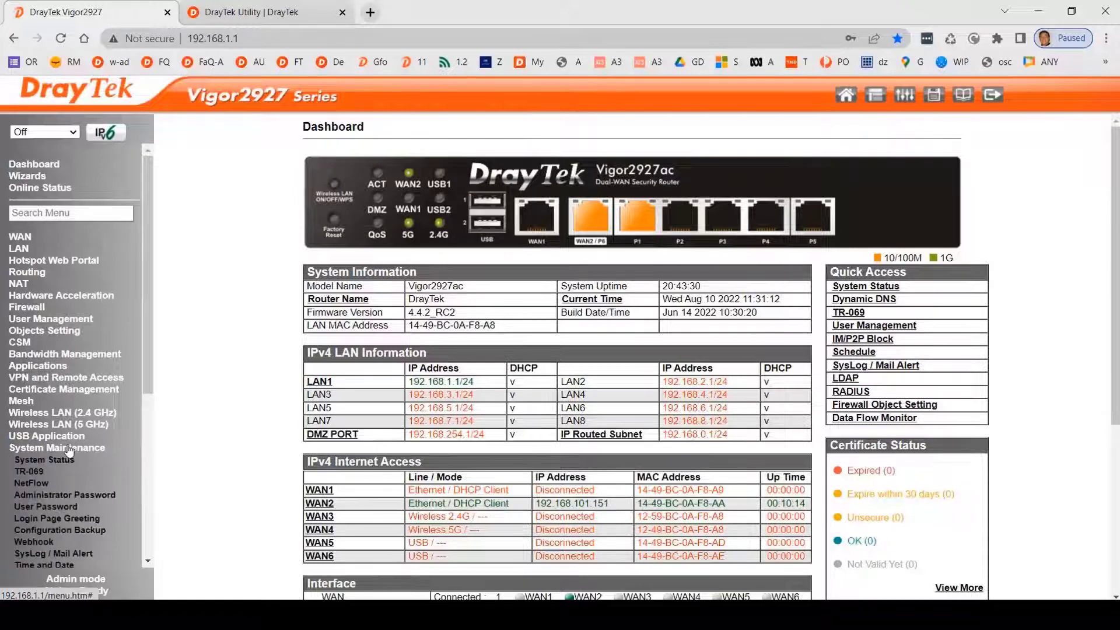
pyautogui.click(53, 553)
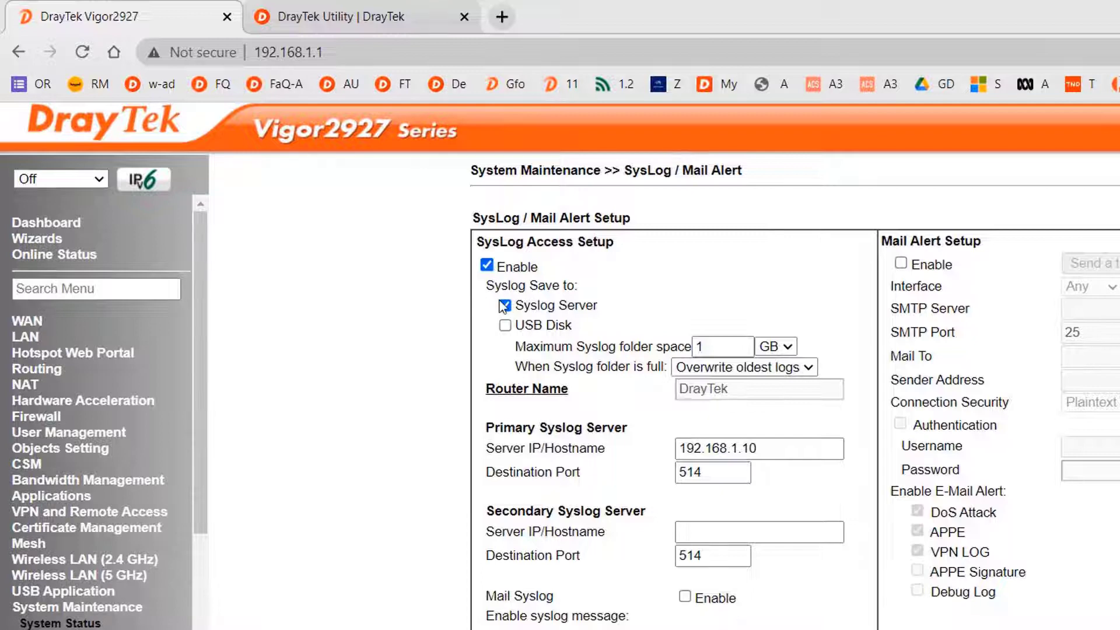
pyautogui.click(763, 450)
pyautogui.moveTo(763, 450); pyautogui.dragTo(660, 458)
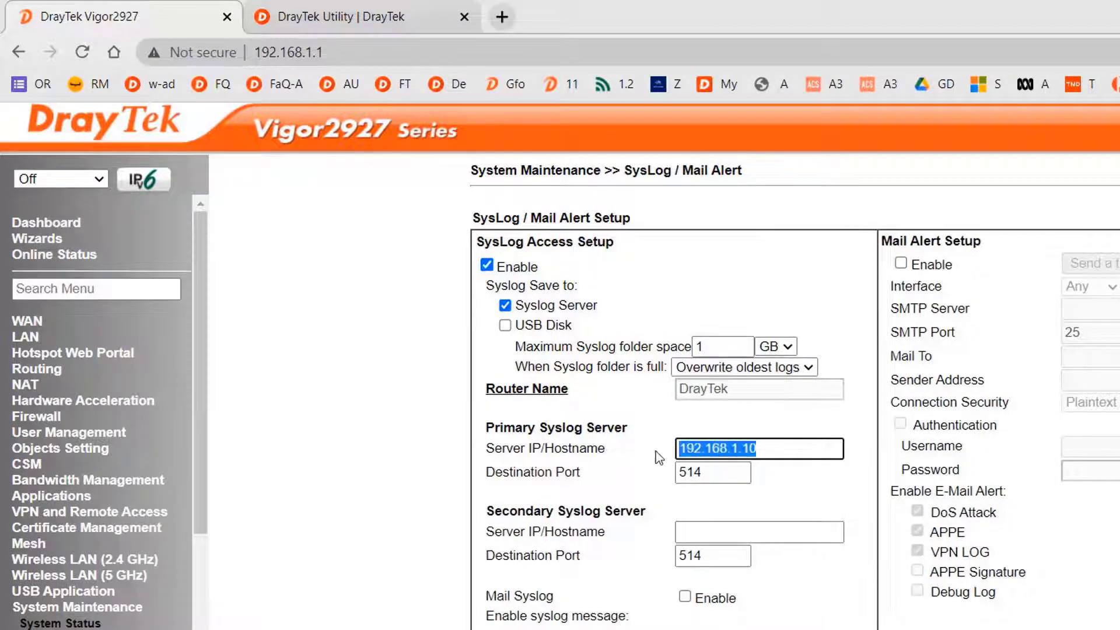
pyautogui.click(829, 442)
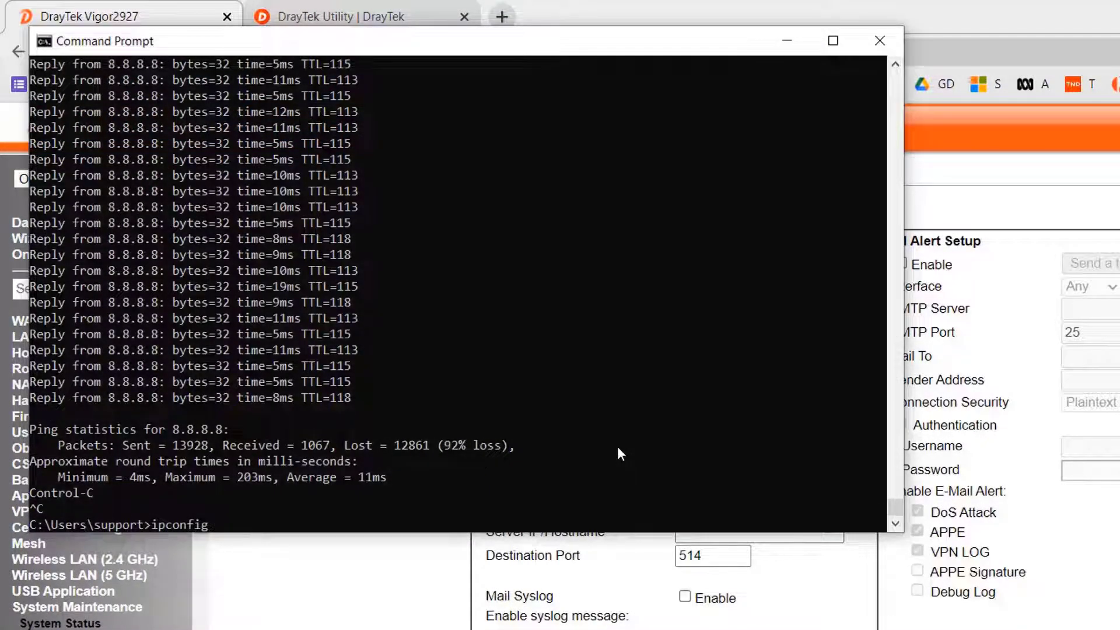
# Run ipconfig and highlight the PC's IPv4 address 192.168.1.10.
pyautogui.press('Return')
pyautogui.moveTo(401, 380); pyautogui.dragTo(294, 382)
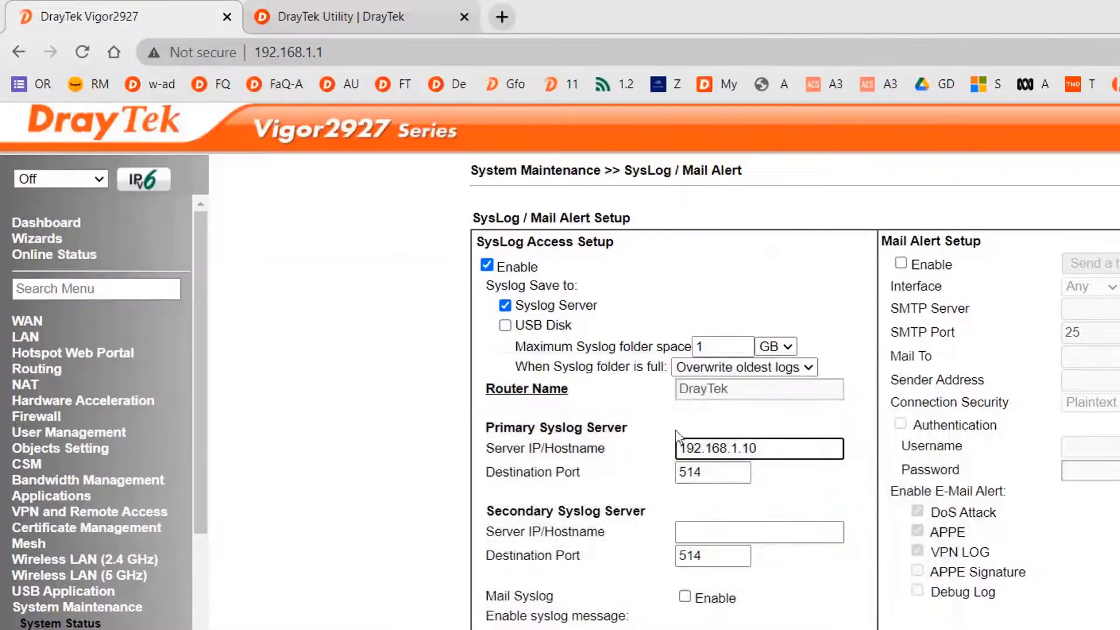
# Scroll to the syslog message types and keep Firewall Log ticked along with the rest.
pyautogui.scroll(-1, 496, 606)
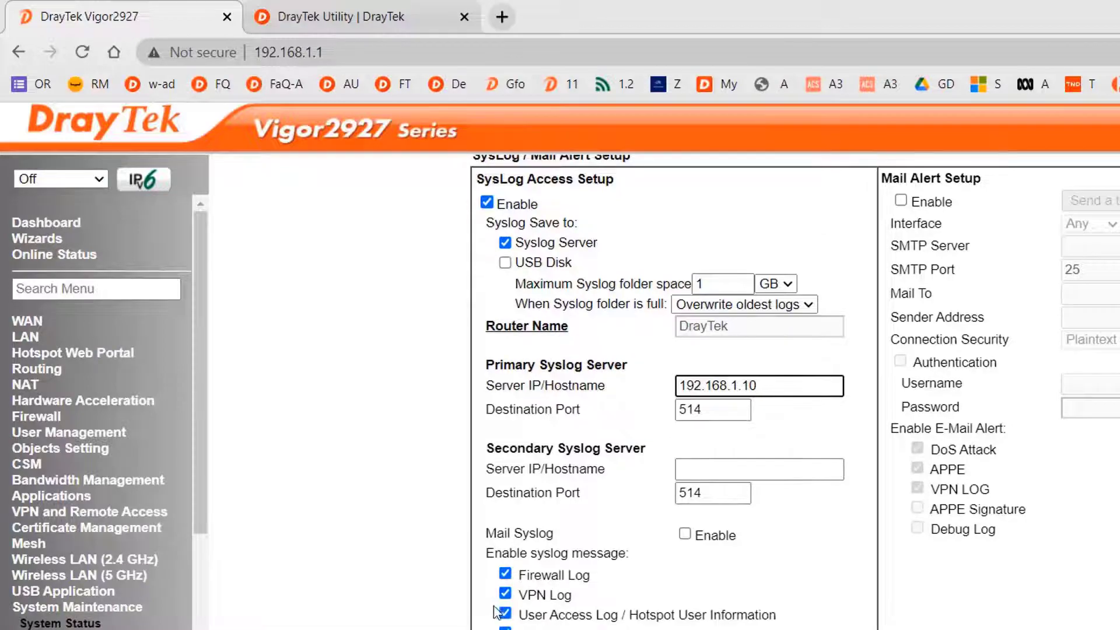
pyautogui.click(506, 575)
pyautogui.rightClick(506, 576)
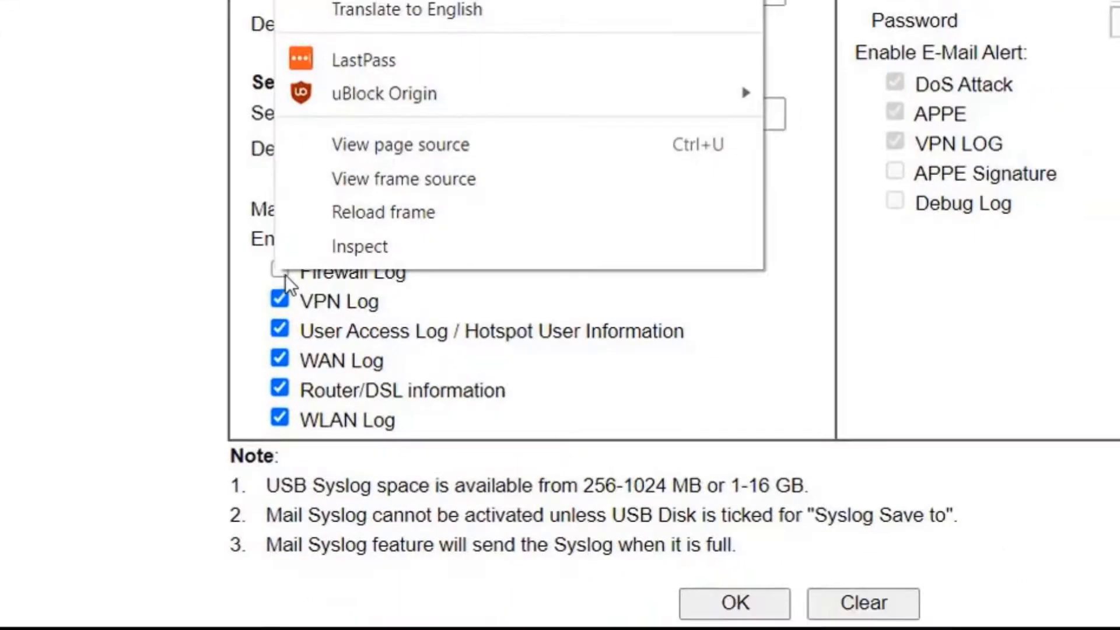
pyautogui.click(285, 274)
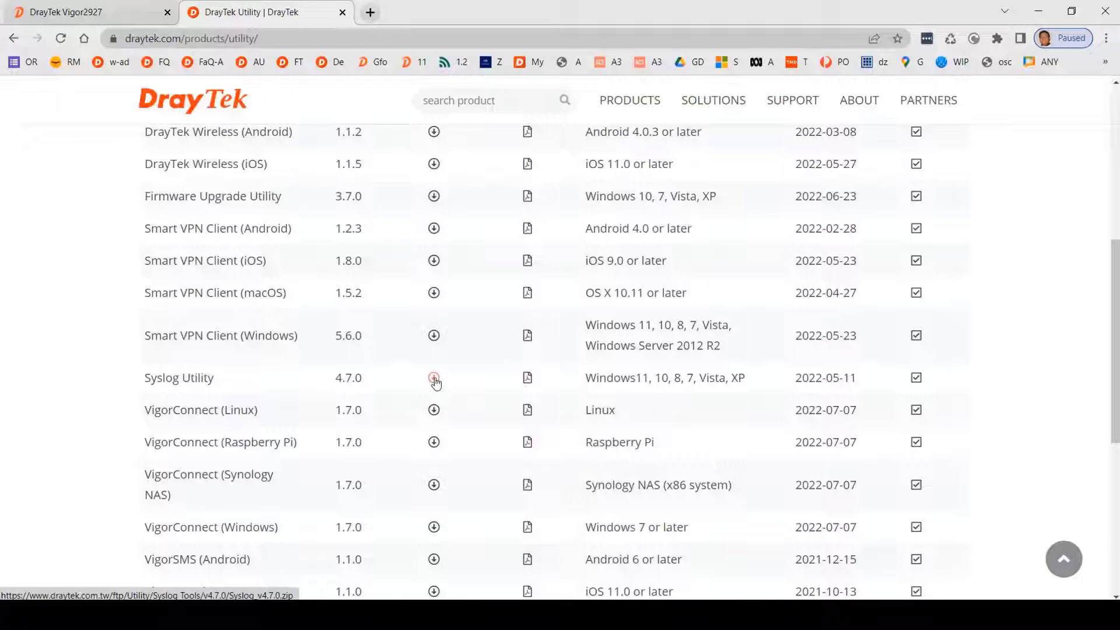
# Switch to the Downloads folder window and open the Syslog_v4.7.0 folder.
pyautogui.click(302, 616)
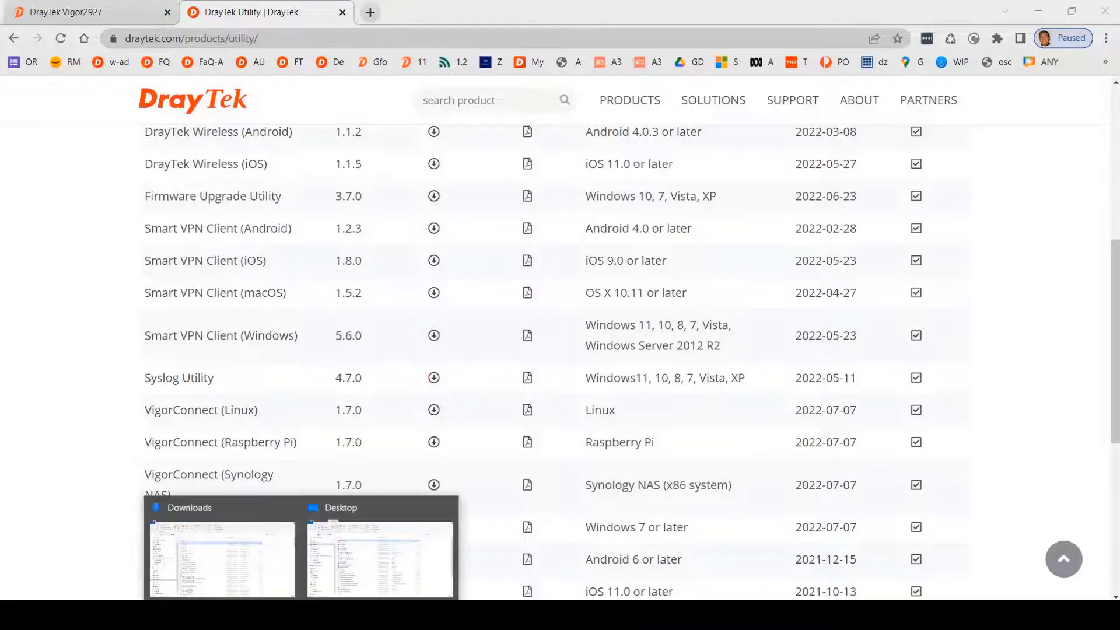
pyautogui.click(251, 592)
pyautogui.doubleClick(394, 220)
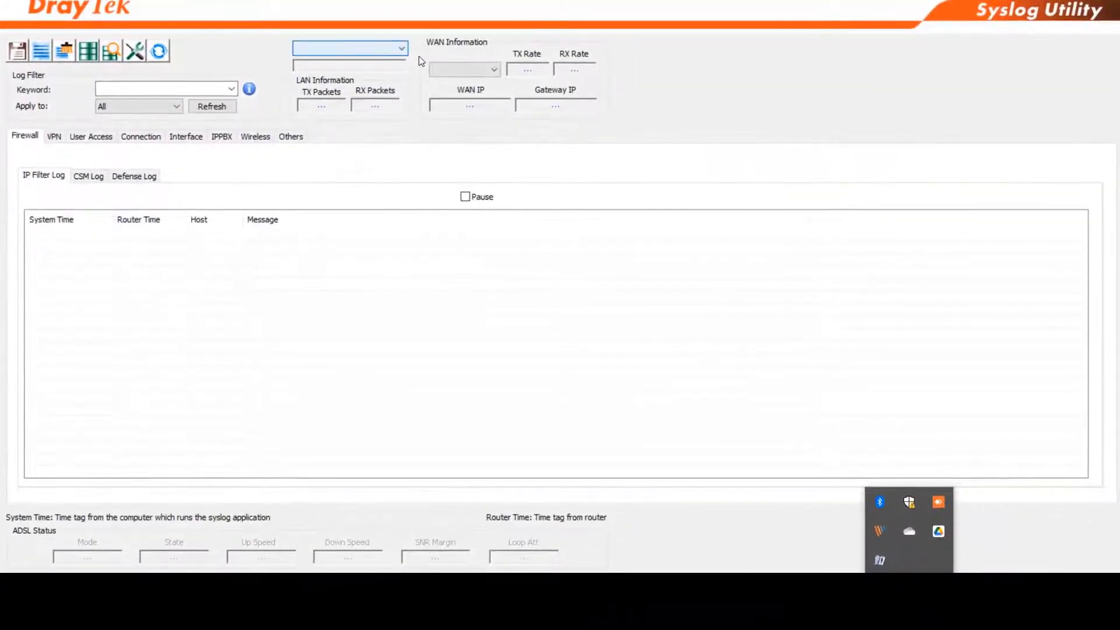
# Turn off Windows Defender Firewall for private networks and confirm the change.
pyautogui.click(783, 55)
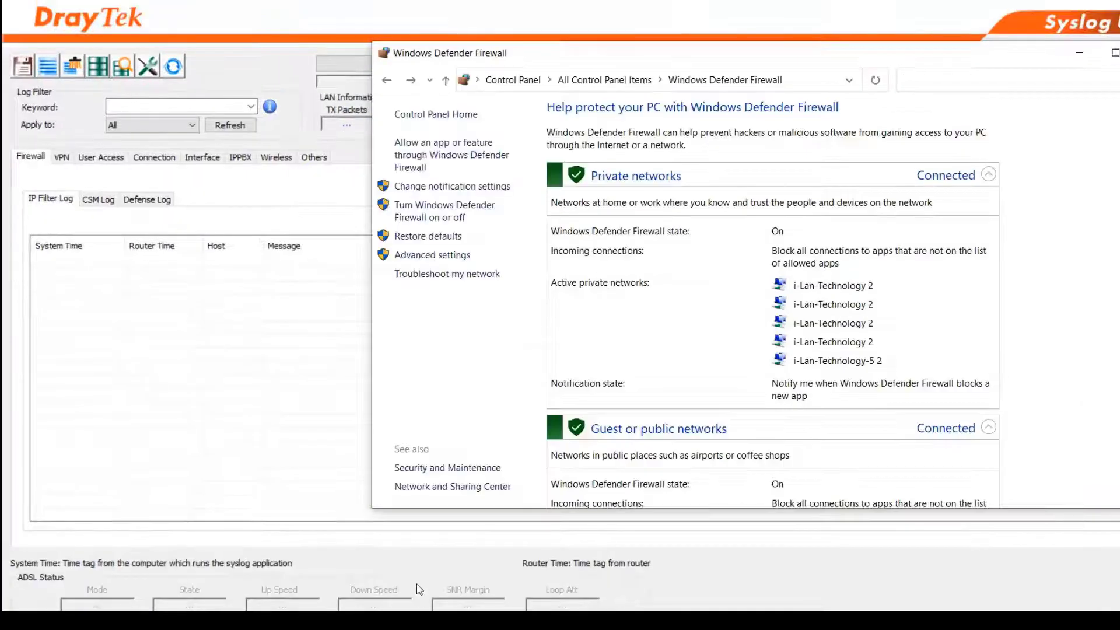
pyautogui.click(446, 219)
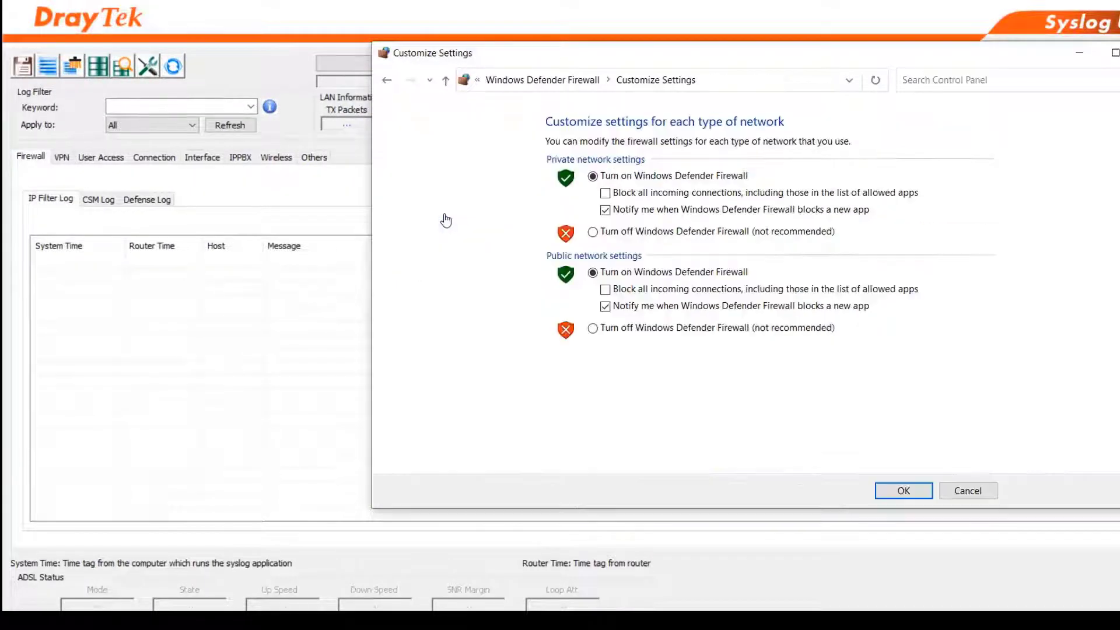
pyautogui.click(593, 232)
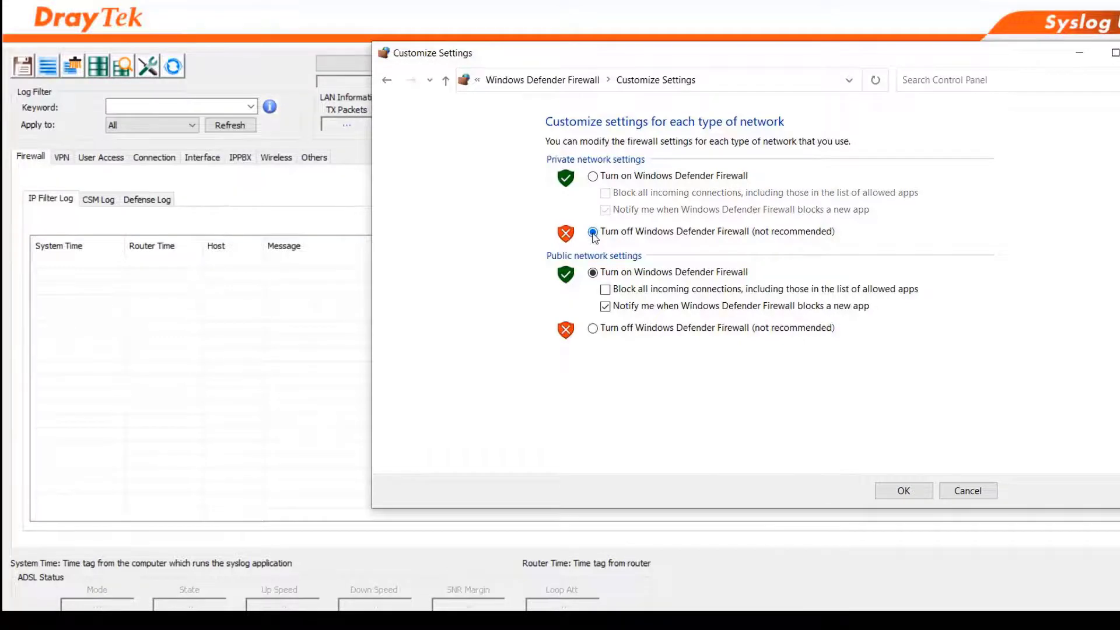
pyautogui.click(904, 491)
pyautogui.click(310, 342)
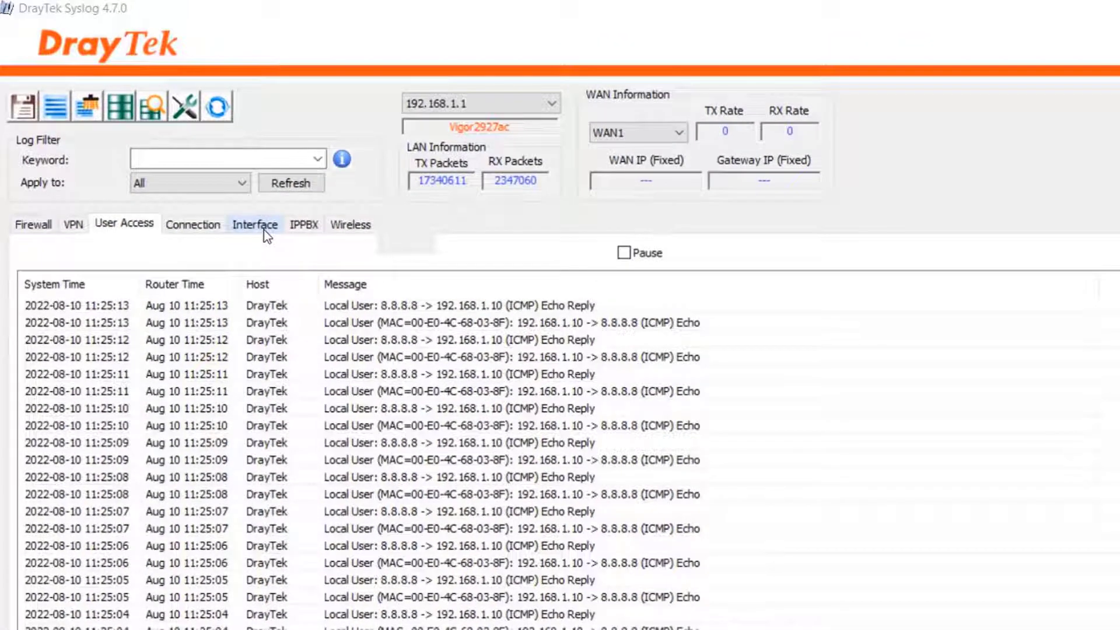
# View the Interface category's LAN and WAN log entries.
pyautogui.click(267, 235)
pyautogui.click(111, 282)
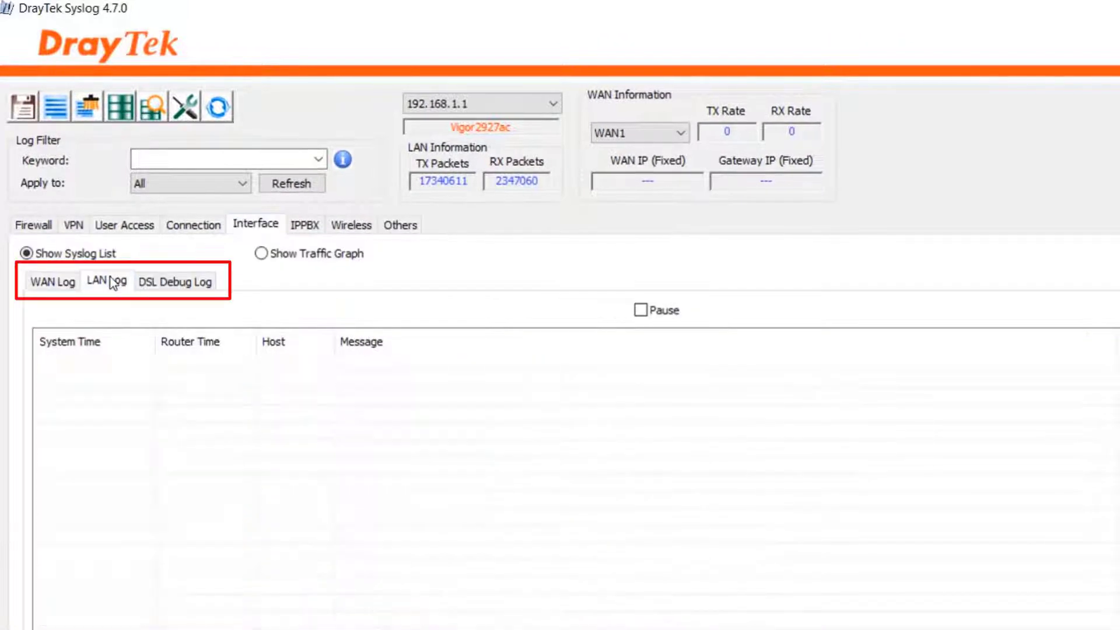
pyautogui.click(53, 283)
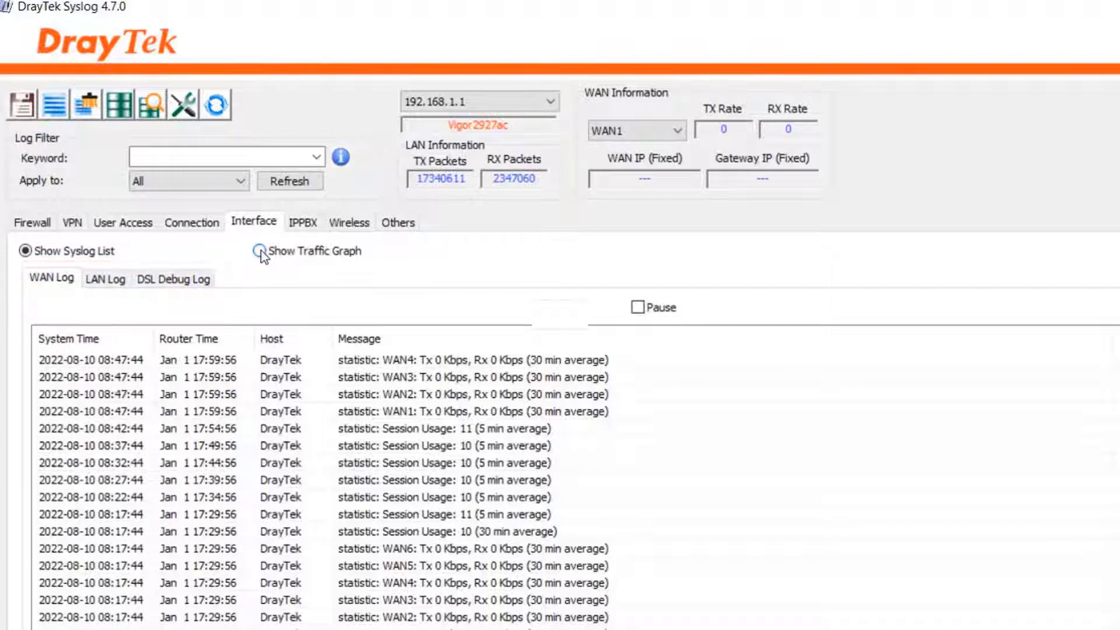
# Show the WAN traffic graph, return to User Access logs, then use the simple all-messages view.
pyautogui.click(261, 252)
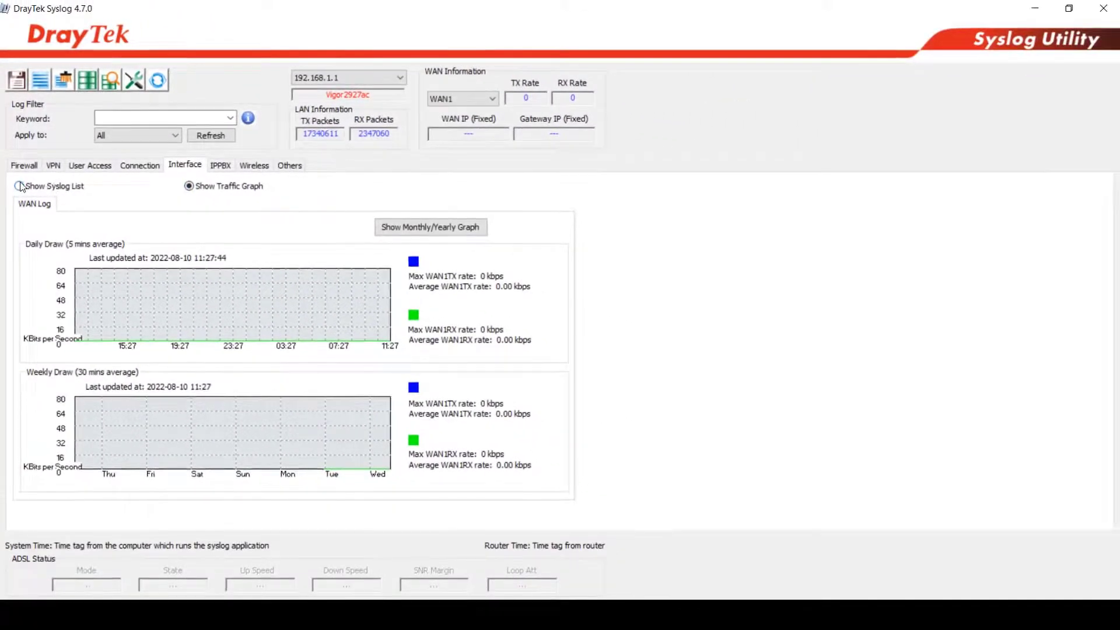
pyautogui.click(31, 186)
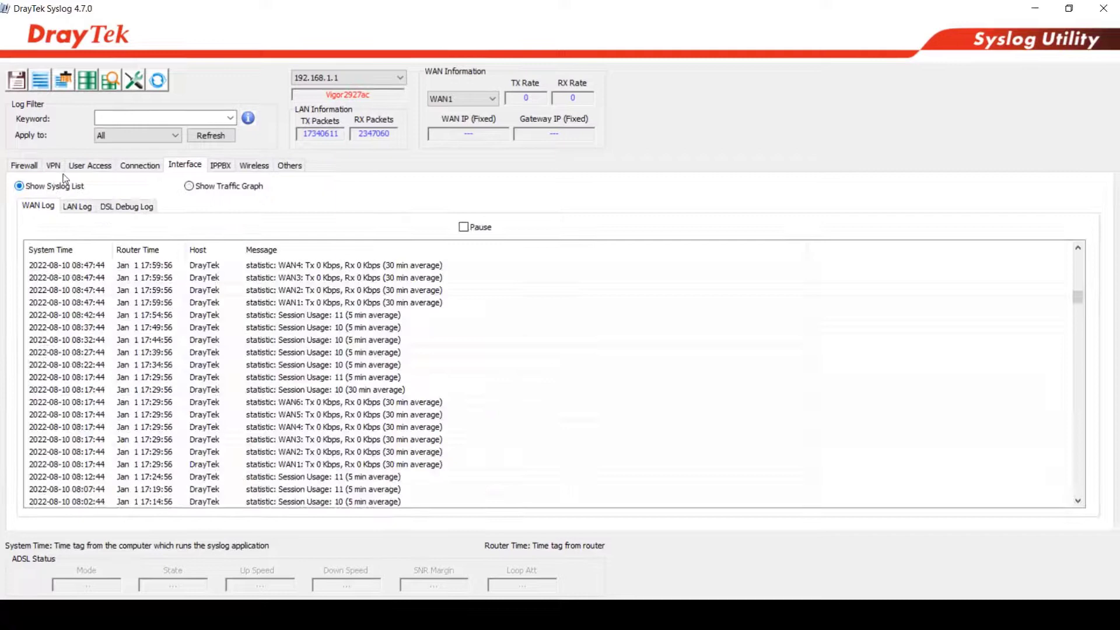
pyautogui.click(82, 167)
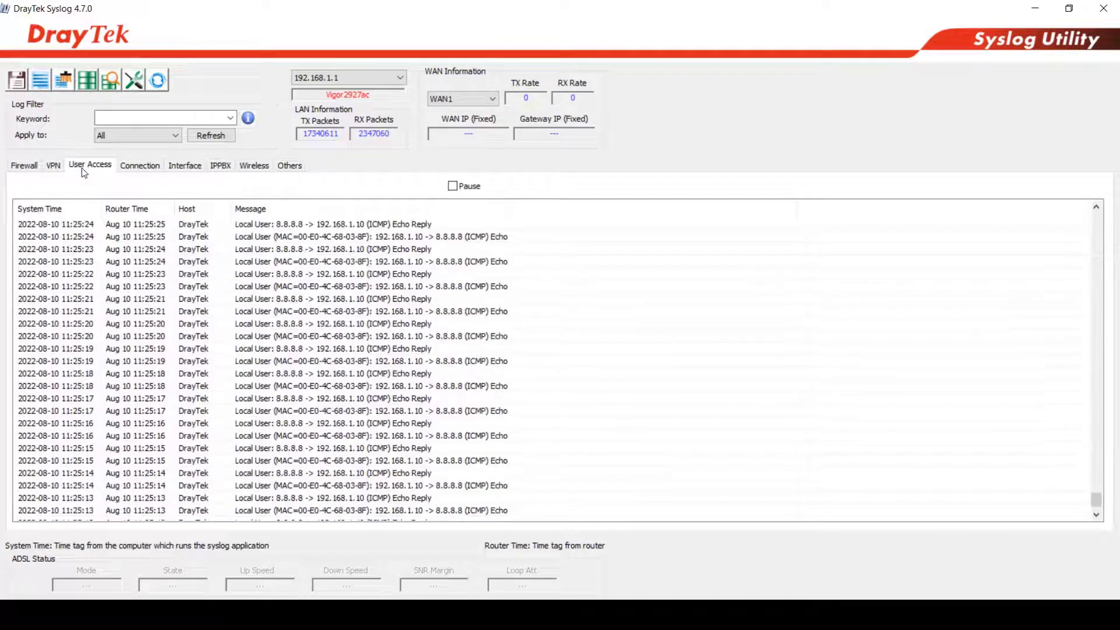
pyautogui.click(158, 88)
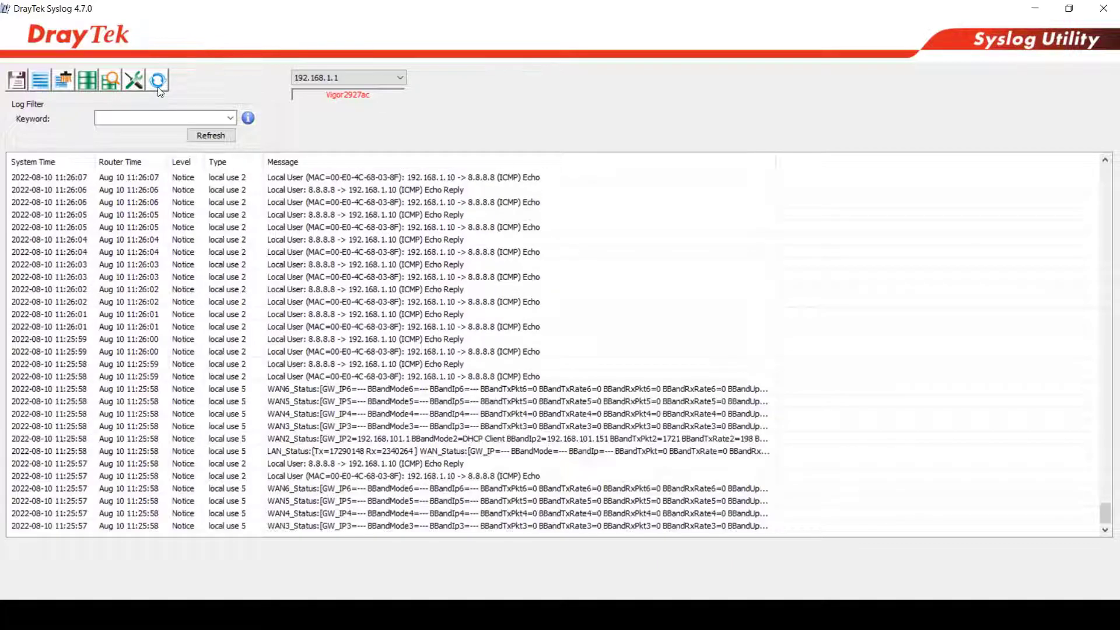
# Save the current log to Downloads as log7.log.
pyautogui.click(19, 86)
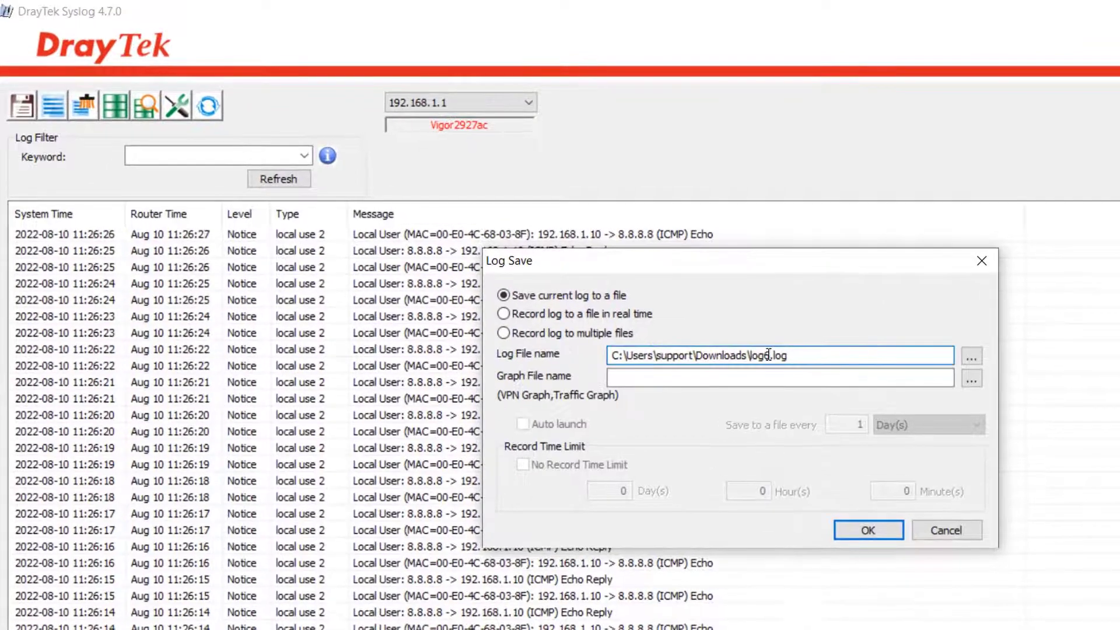
pyautogui.press('BackSpace')
pyautogui.write('1')
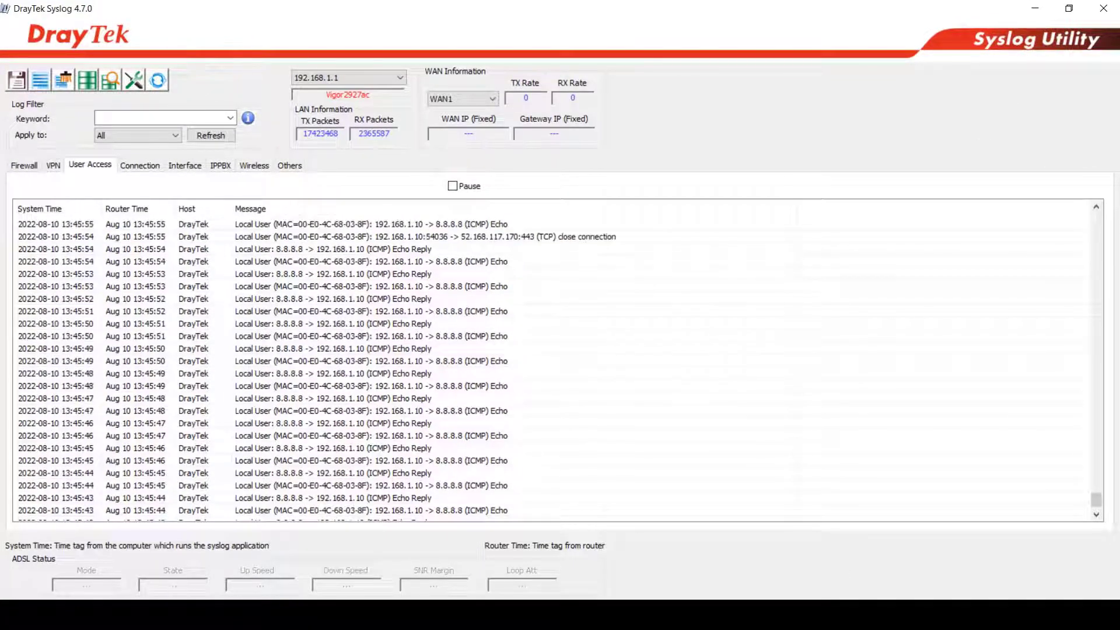
# Open log7.log from Downloads in Notepad, maximize it and scroll through the ICMP entries.
pyautogui.click(257, 587)
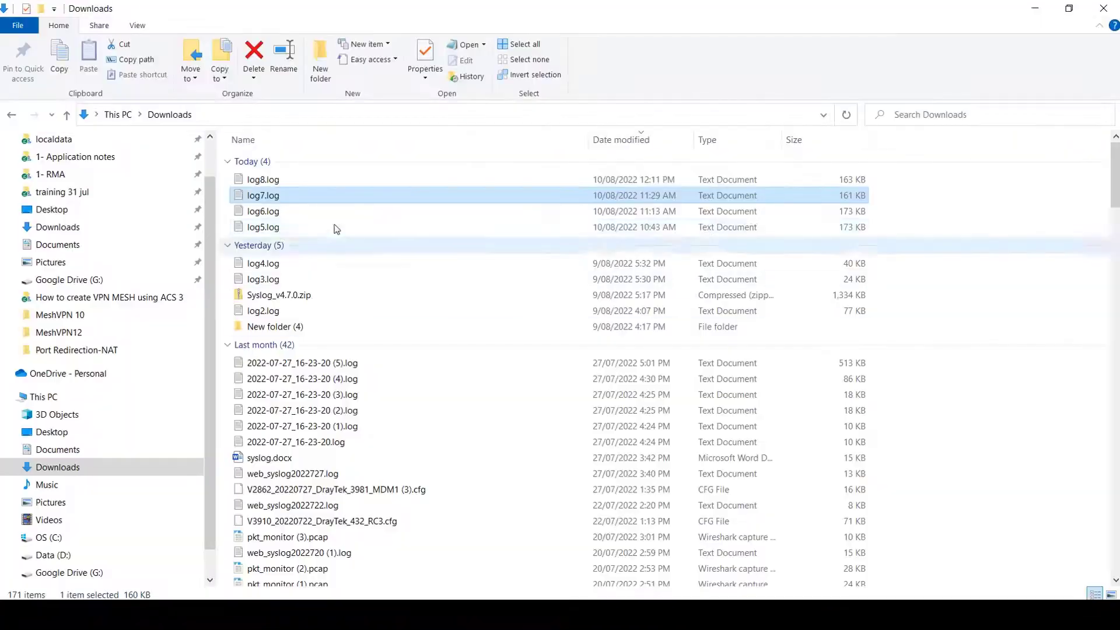
pyautogui.doubleClick(299, 199)
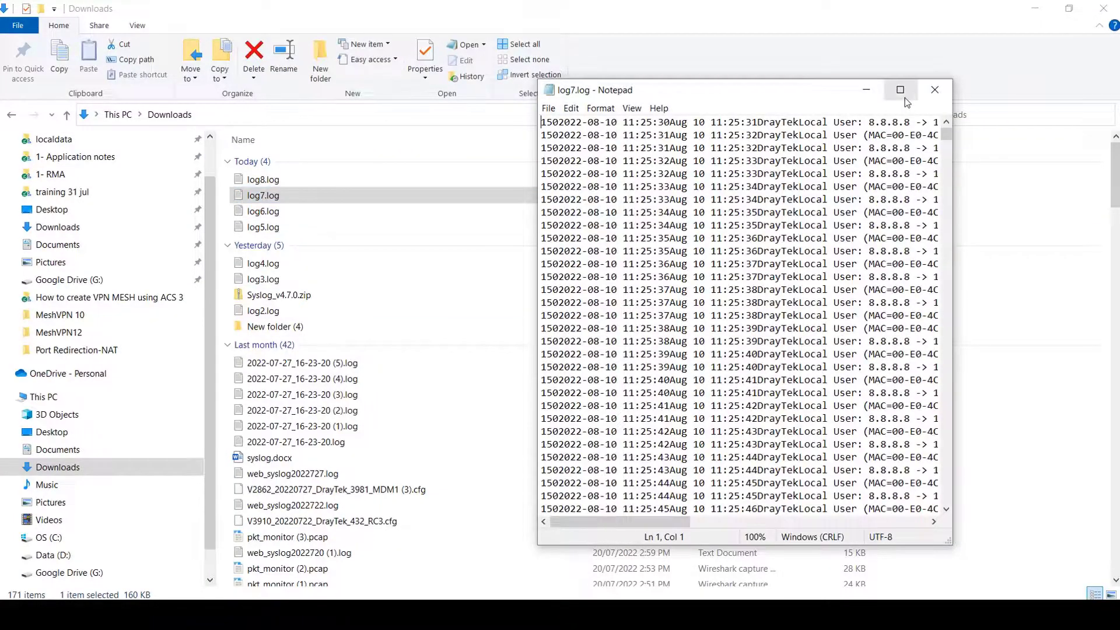
pyautogui.click(901, 89)
pyautogui.scroll(-3, 798, 175)
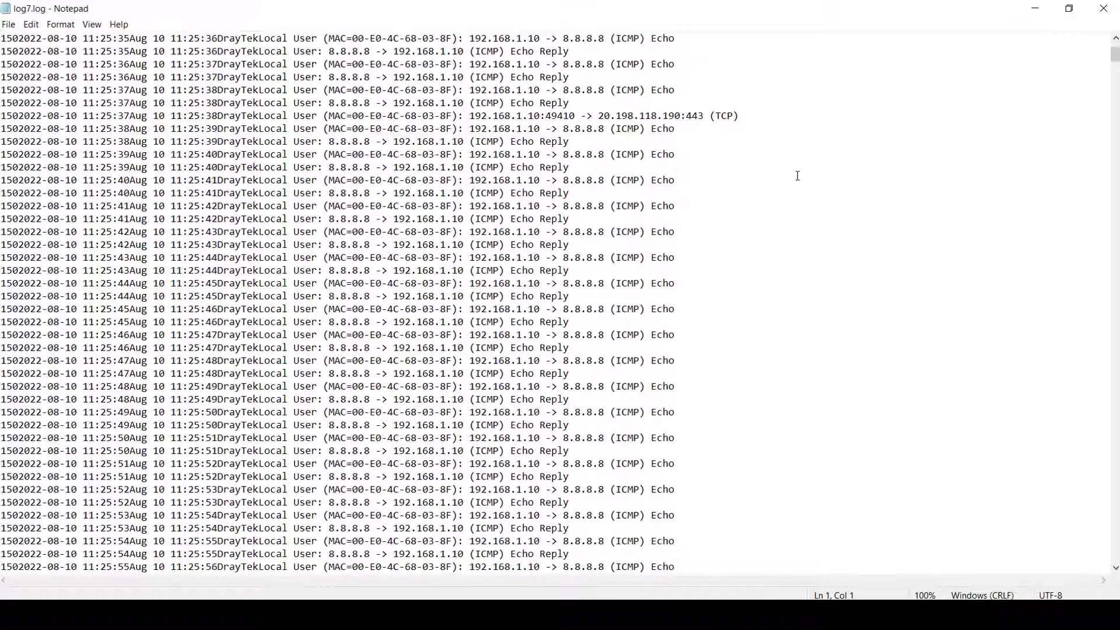
pyautogui.scroll(-5, 798, 175)
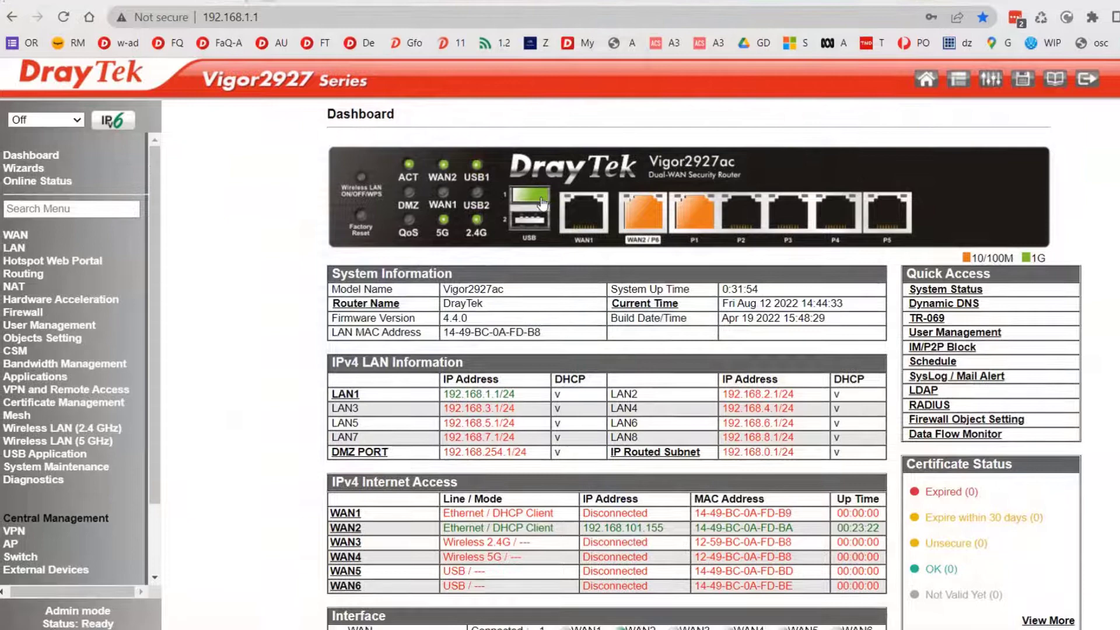
# Open Time and Date and mark the current system time, 2022 Aug 12.
pyautogui.click(70, 470)
pyautogui.scroll(-3, 154, 577)
pyautogui.click(46, 467)
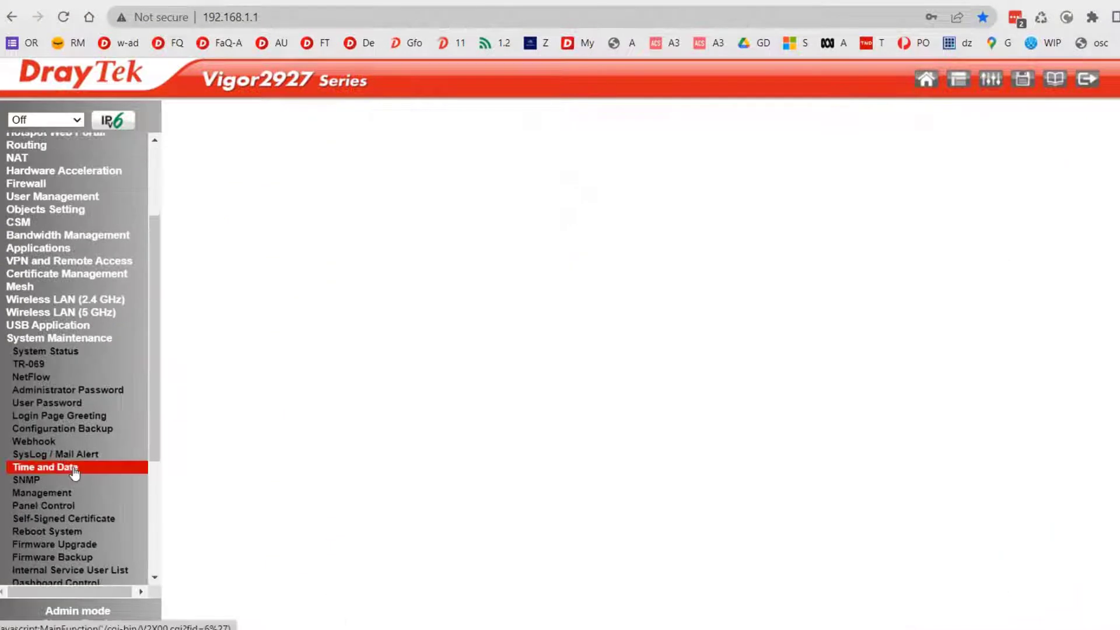
pyautogui.moveTo(739, 172); pyautogui.dragTo(596, 170)
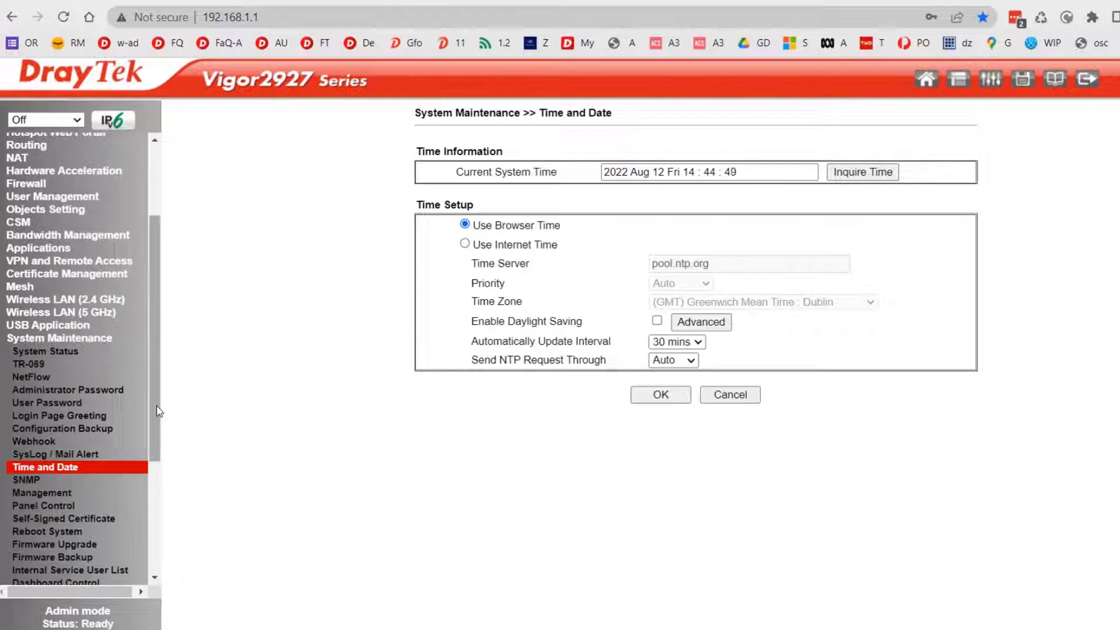
# In SysLog / Mail Alert, re-enable syslog access and check the maximum syslog folder space setting.
pyautogui.click(88, 456)
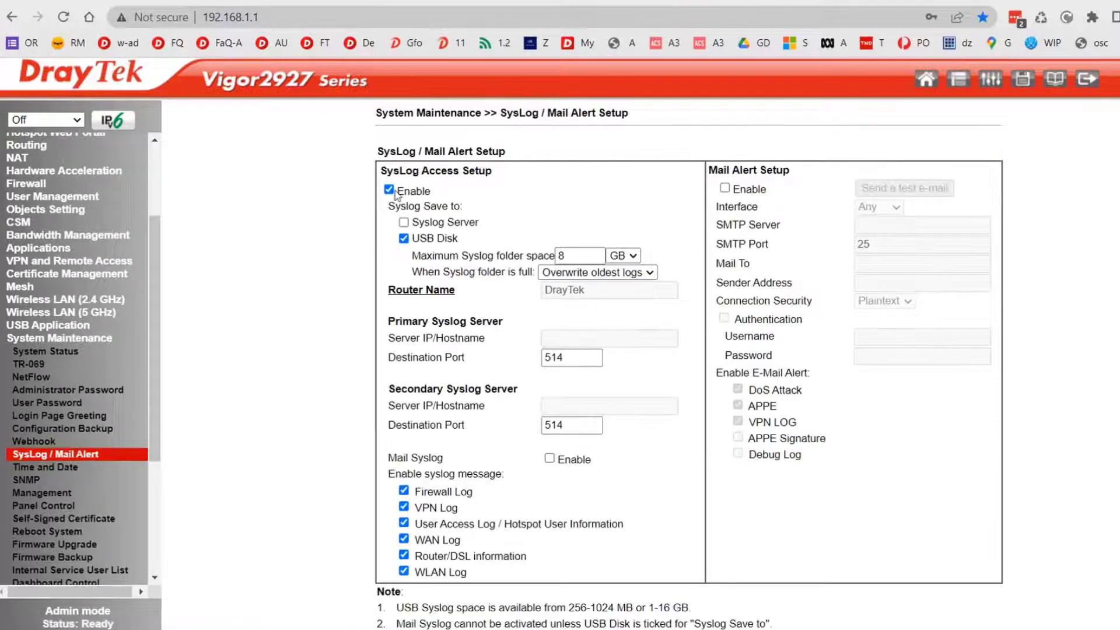
pyautogui.click(389, 189)
pyautogui.rightClick(390, 193)
pyautogui.click(389, 191)
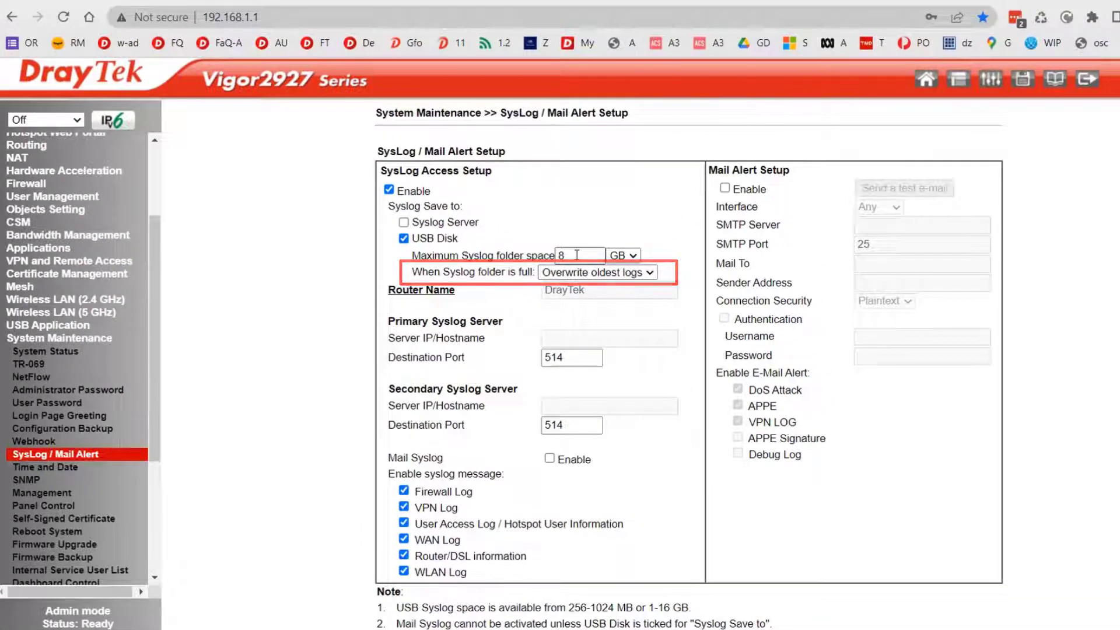
pyautogui.click(578, 254)
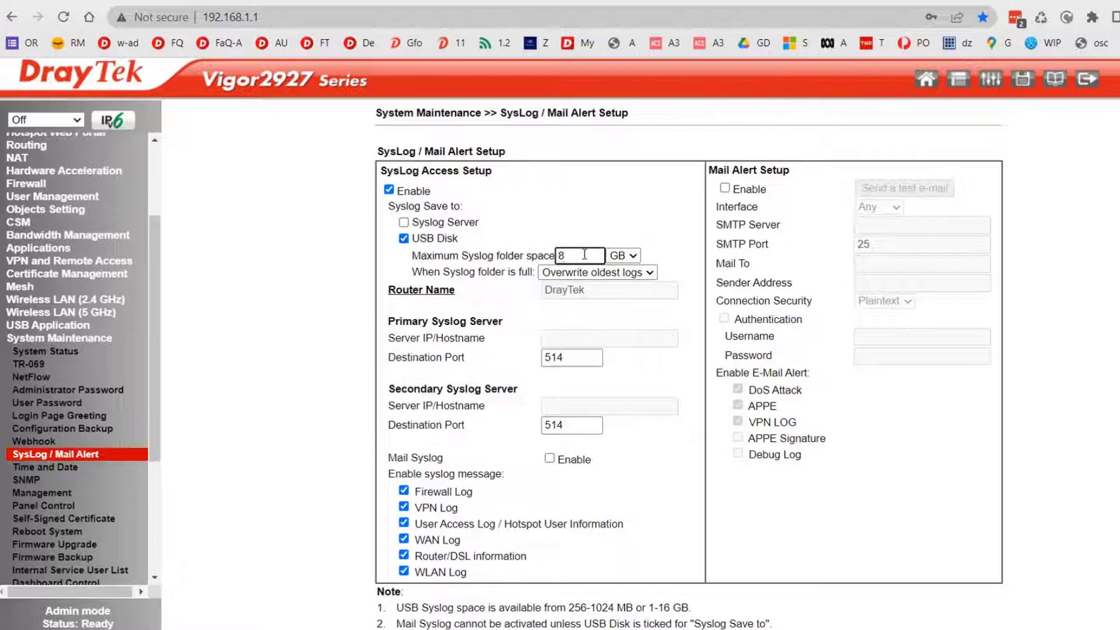
# Untick then re-tick the Firewall, VPN and User Access log message types.
pyautogui.scroll(-2, 493, 342)
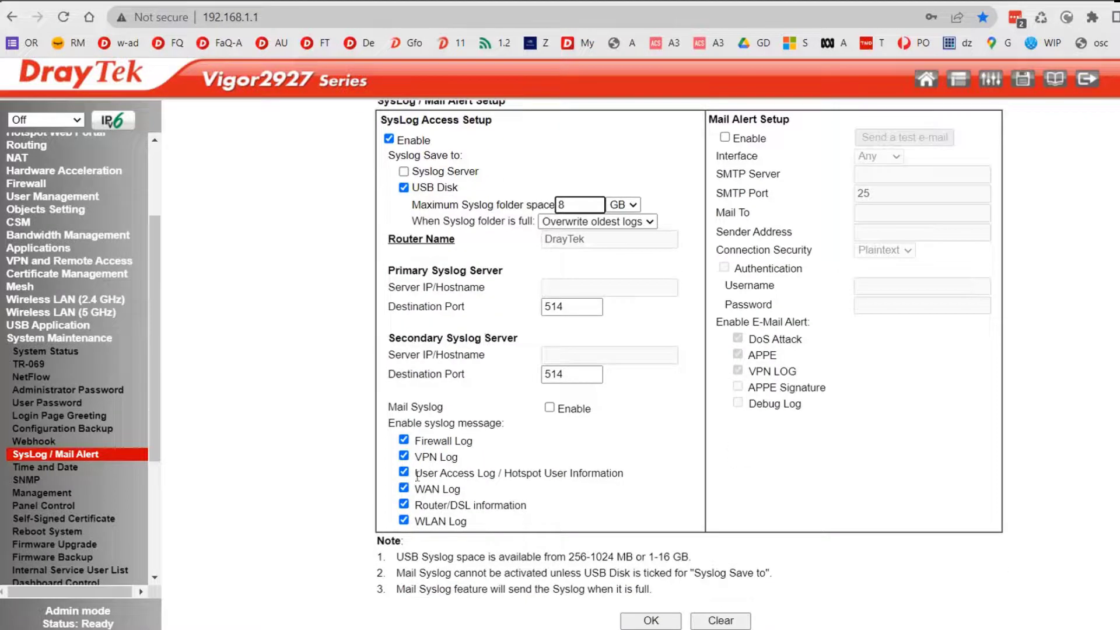
pyautogui.click(403, 440)
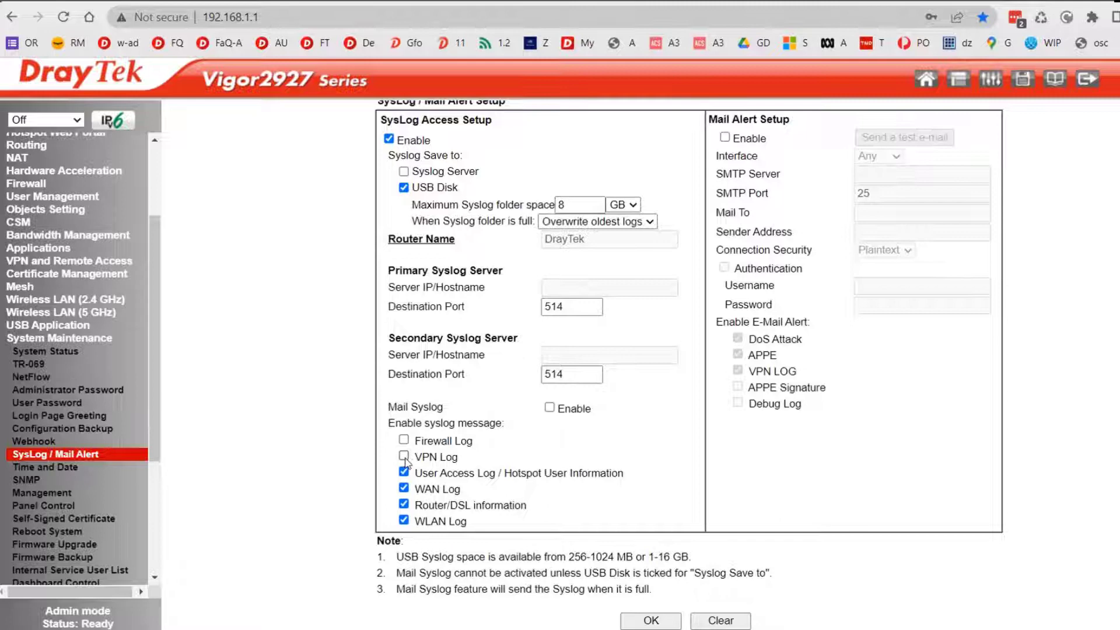
pyautogui.click(404, 472)
pyautogui.click(403, 471)
pyautogui.click(404, 439)
# Save the USB syslog settings, then download 2022-08-12_14-24-08.log from USB File Explorer and view it in Notepad.
pyautogui.click(647, 621)
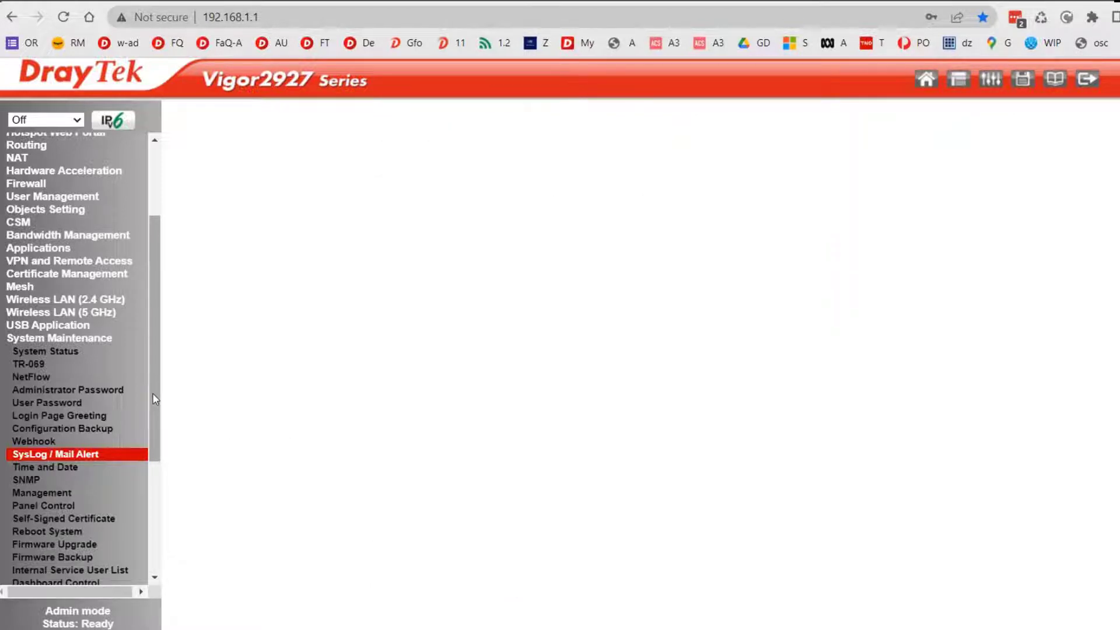
pyautogui.click(57, 326)
pyautogui.click(50, 495)
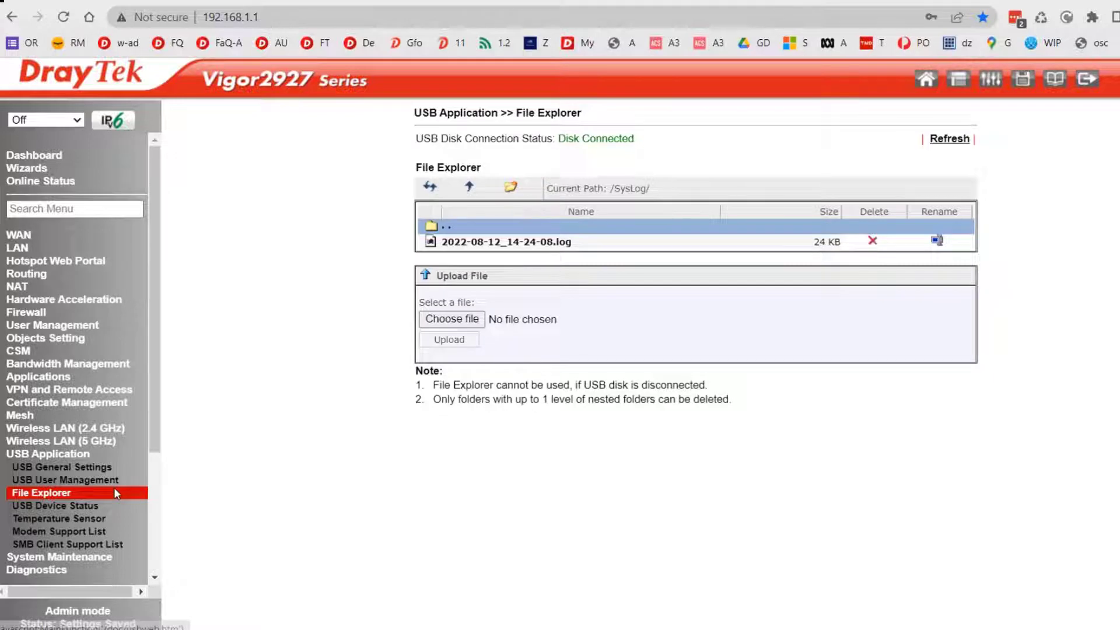
pyautogui.click(528, 242)
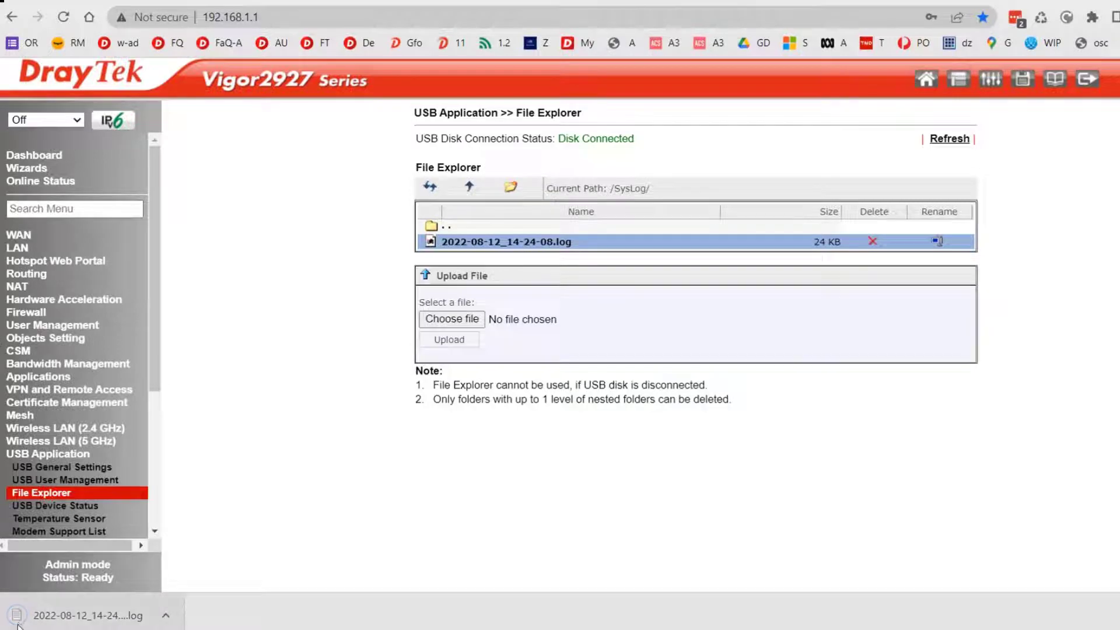
pyautogui.click(71, 614)
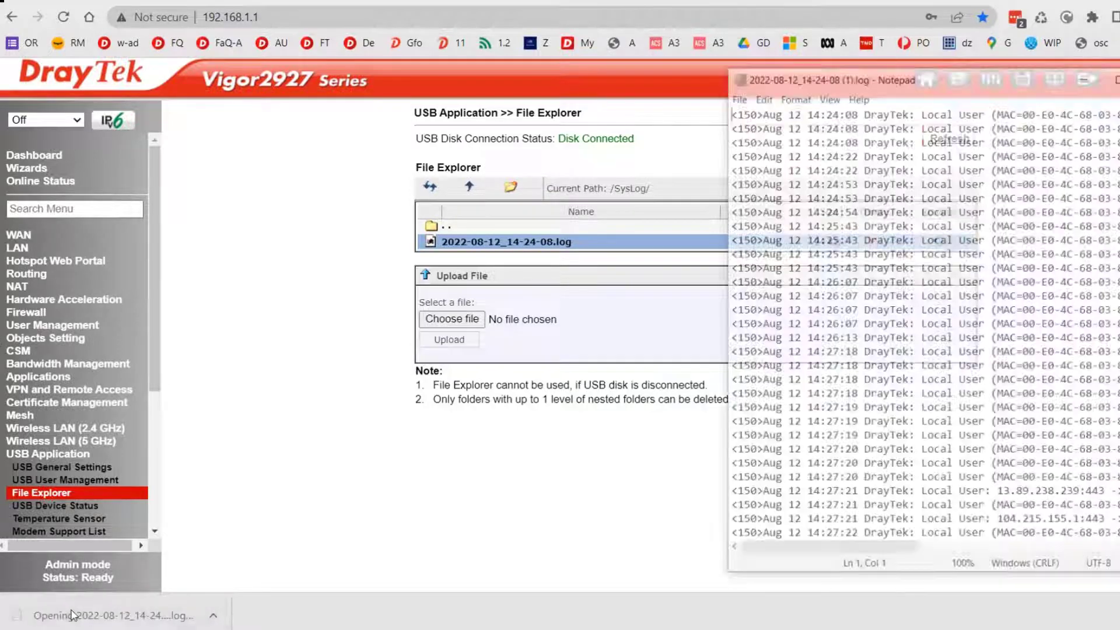
pyautogui.click(1113, 75)
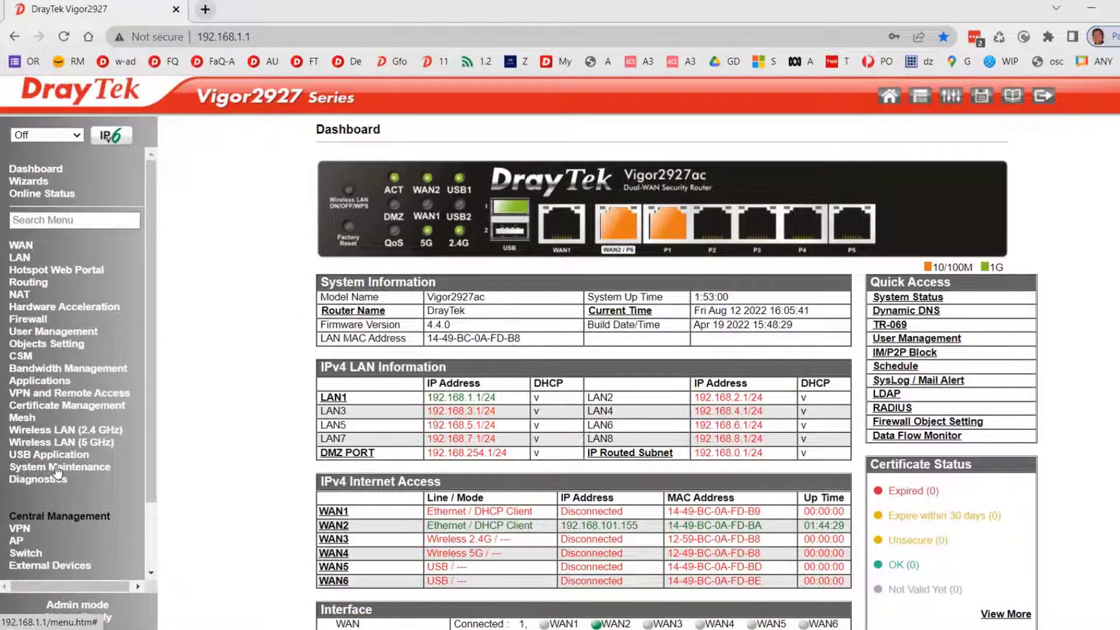
# Go to Diagnostics > Syslog Explorer via the System Maintenance menu.
pyautogui.click(55, 468)
pyautogui.scroll(-5, 152, 481)
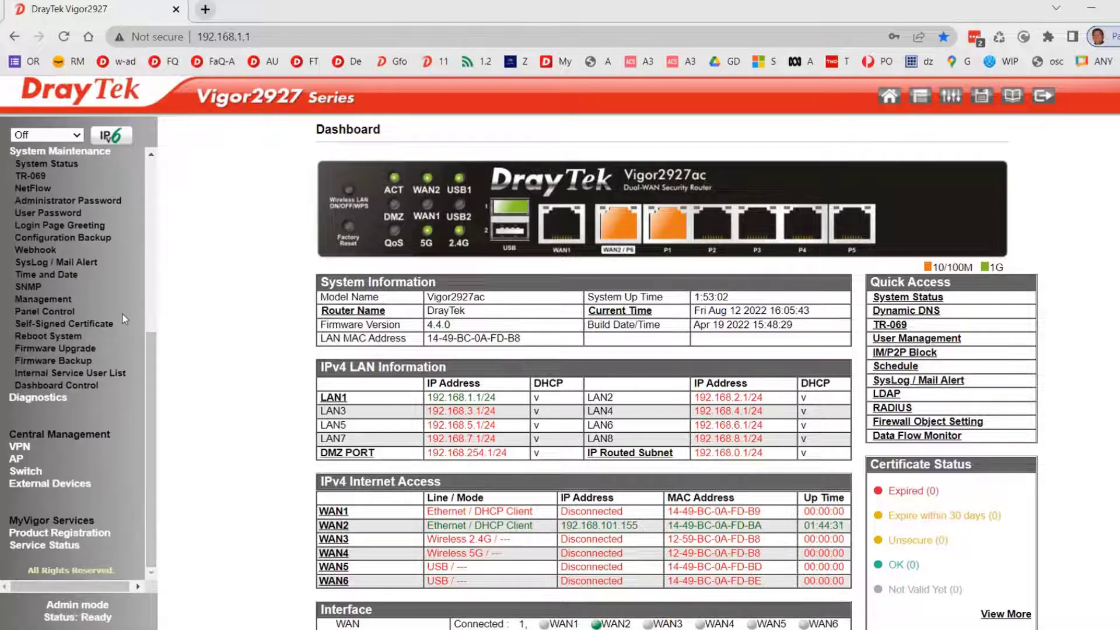
pyautogui.click(58, 274)
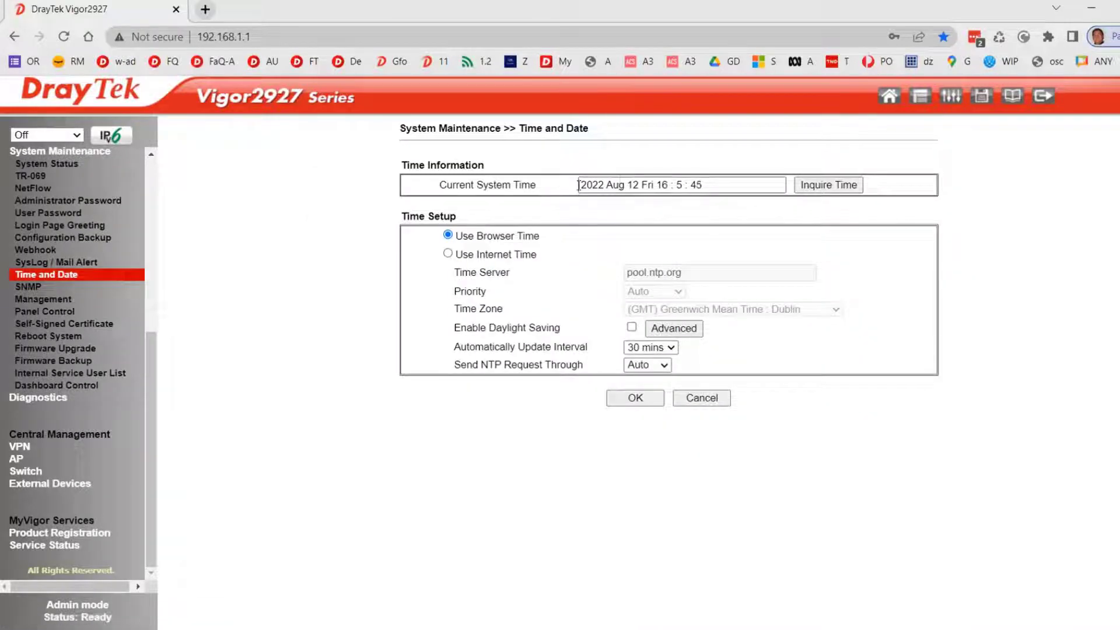
pyautogui.click(56, 401)
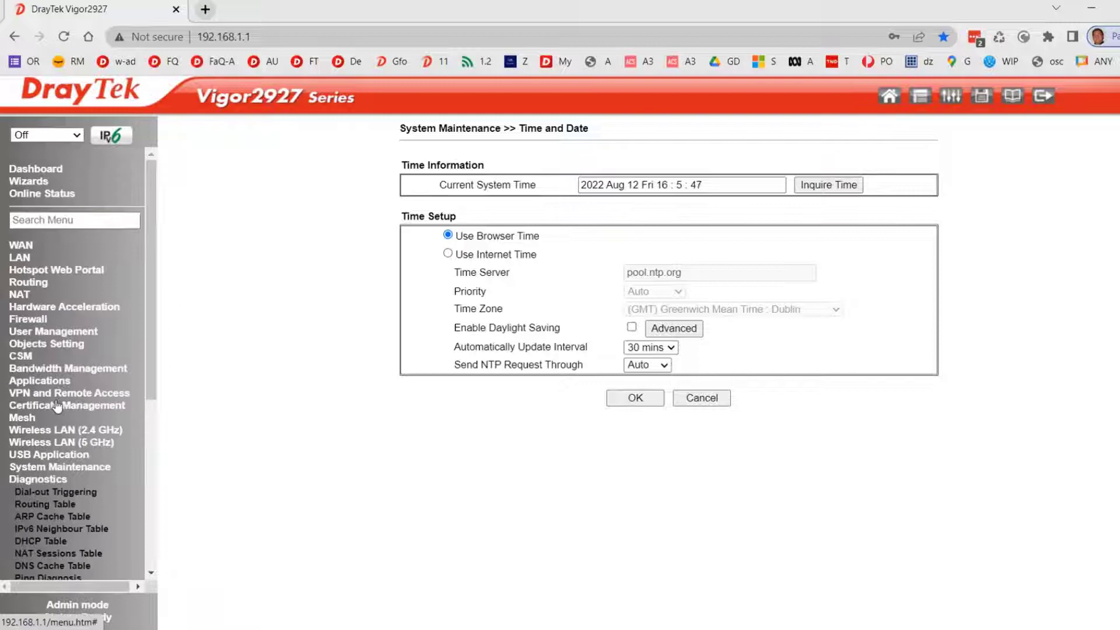
pyautogui.scroll(-3, 146, 411)
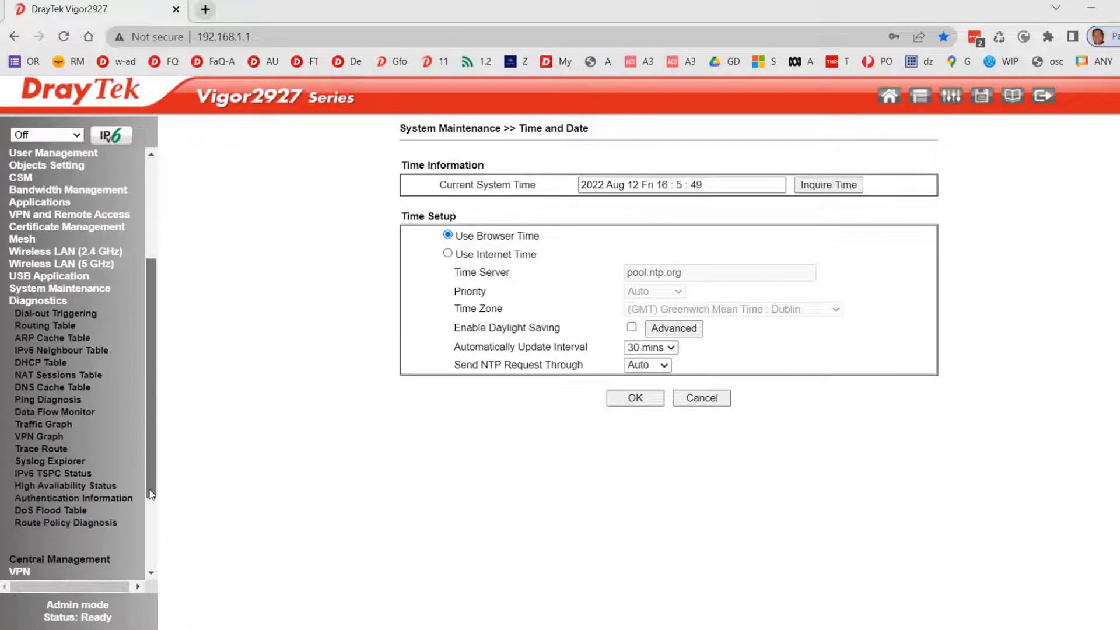
pyautogui.click(51, 461)
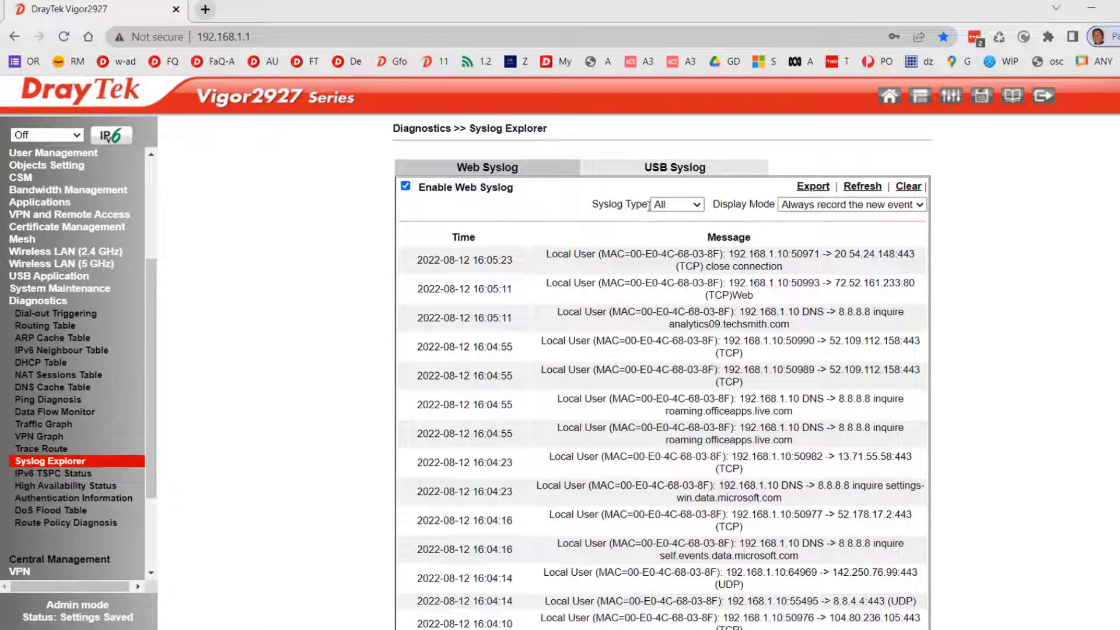
# Keep Syslog Type on All and set Display Mode to 'Always record the new event'.
pyautogui.click(677, 204)
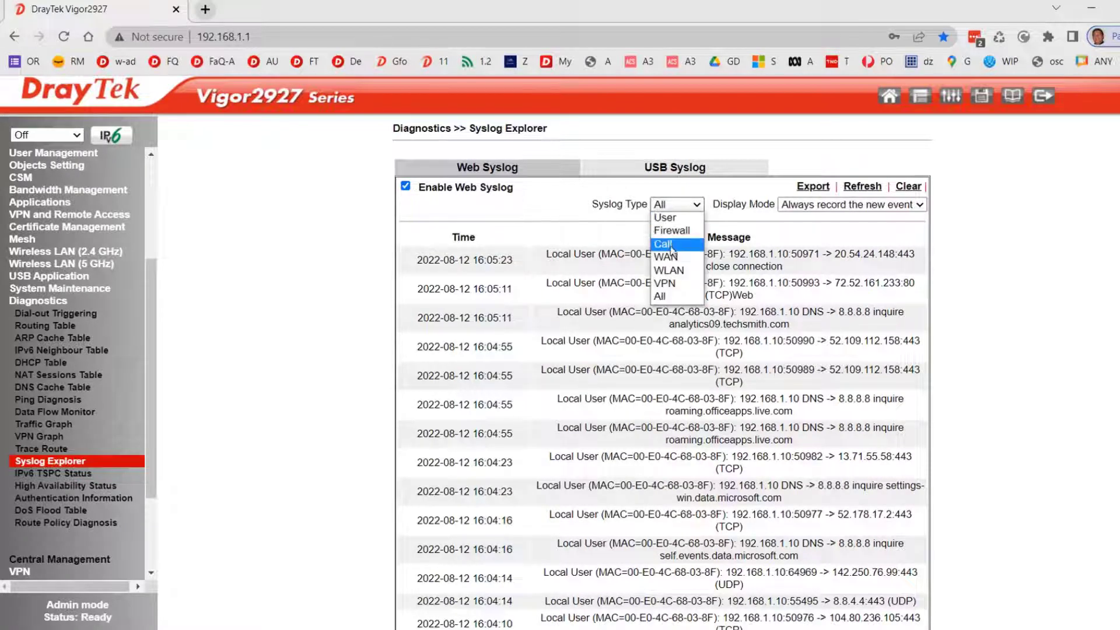
pyautogui.click(664, 297)
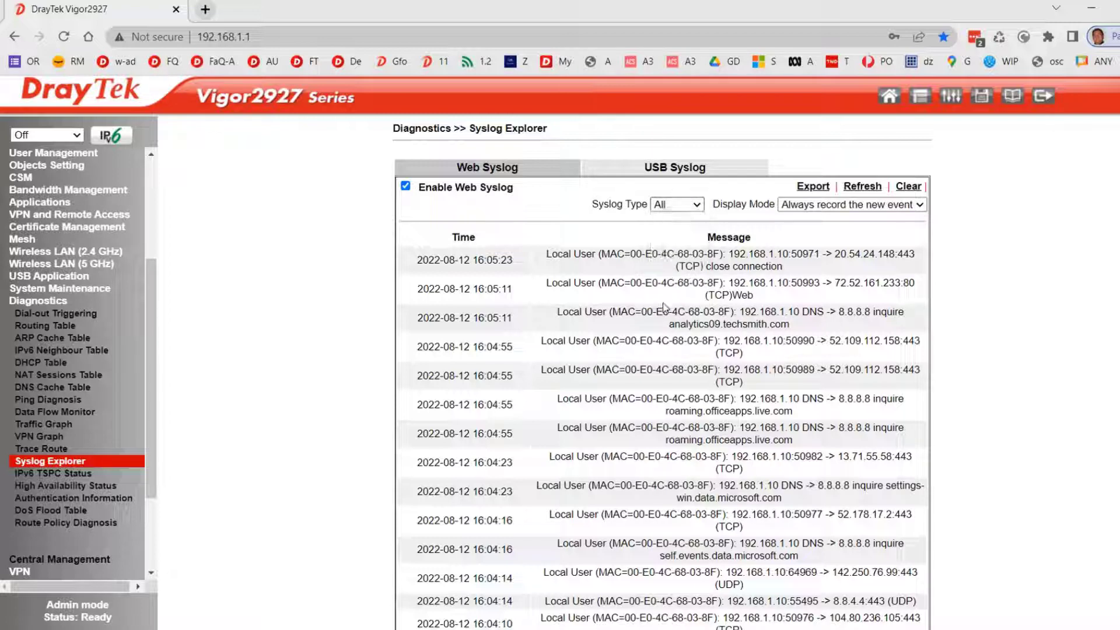
pyautogui.click(810, 211)
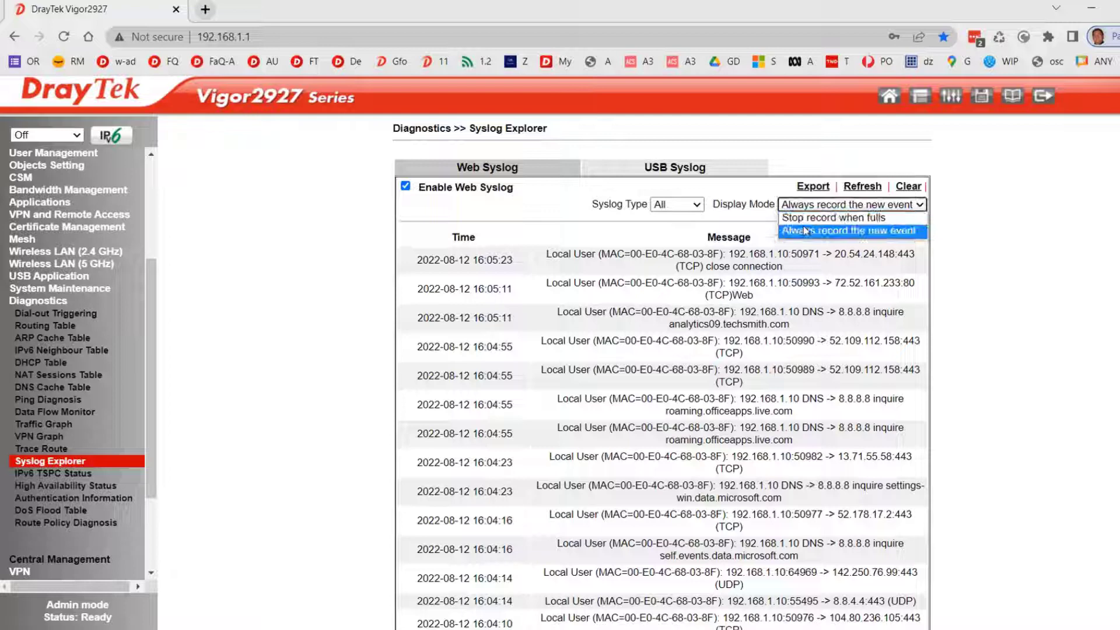
pyautogui.click(808, 231)
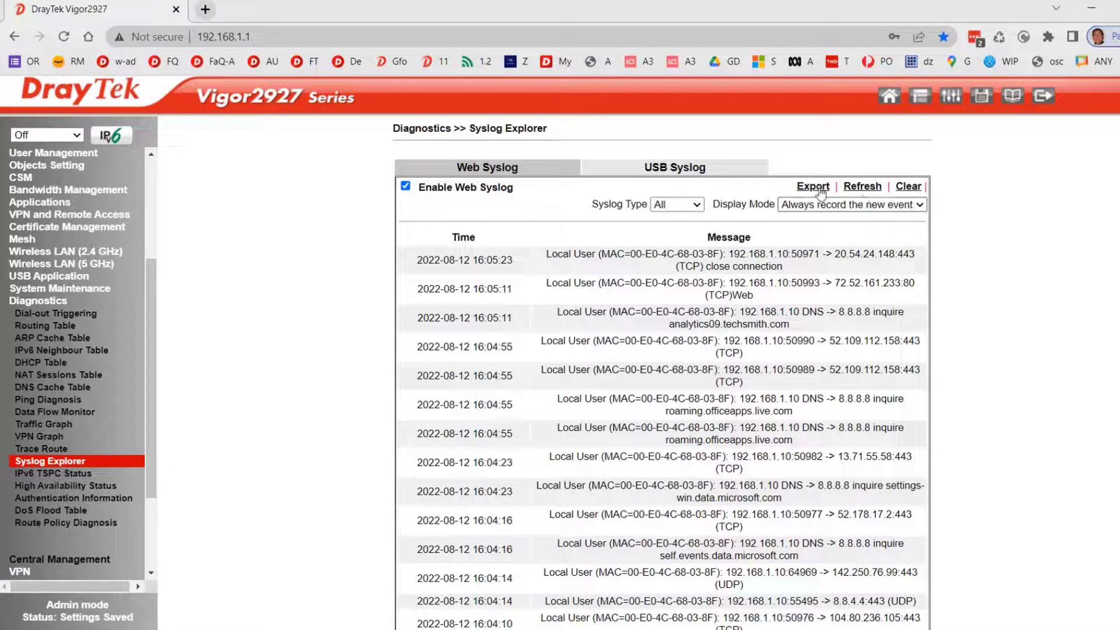
# Export the web syslog and read web_syslog2022812.log maximized in Notepad, scrolling through its entries.
pyautogui.click(819, 190)
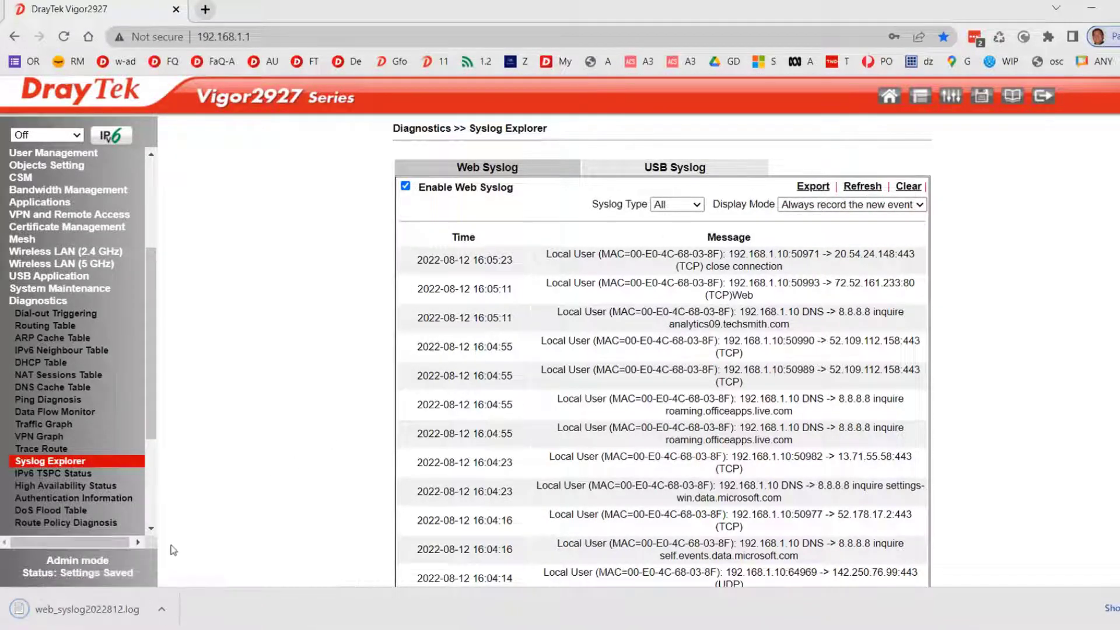
pyautogui.click(119, 604)
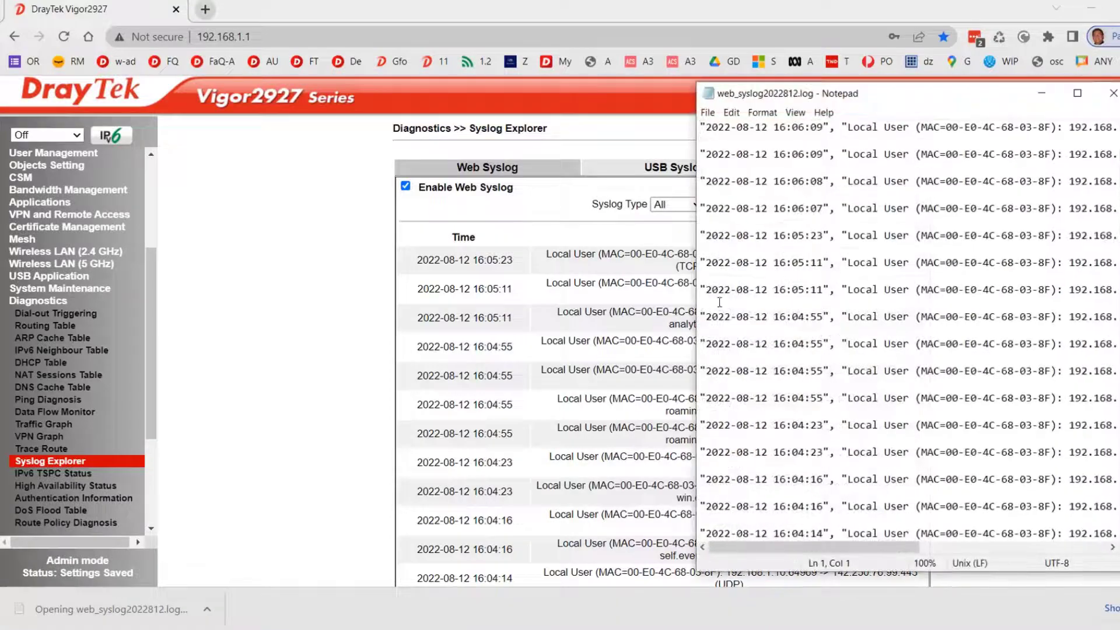
pyautogui.click(1076, 93)
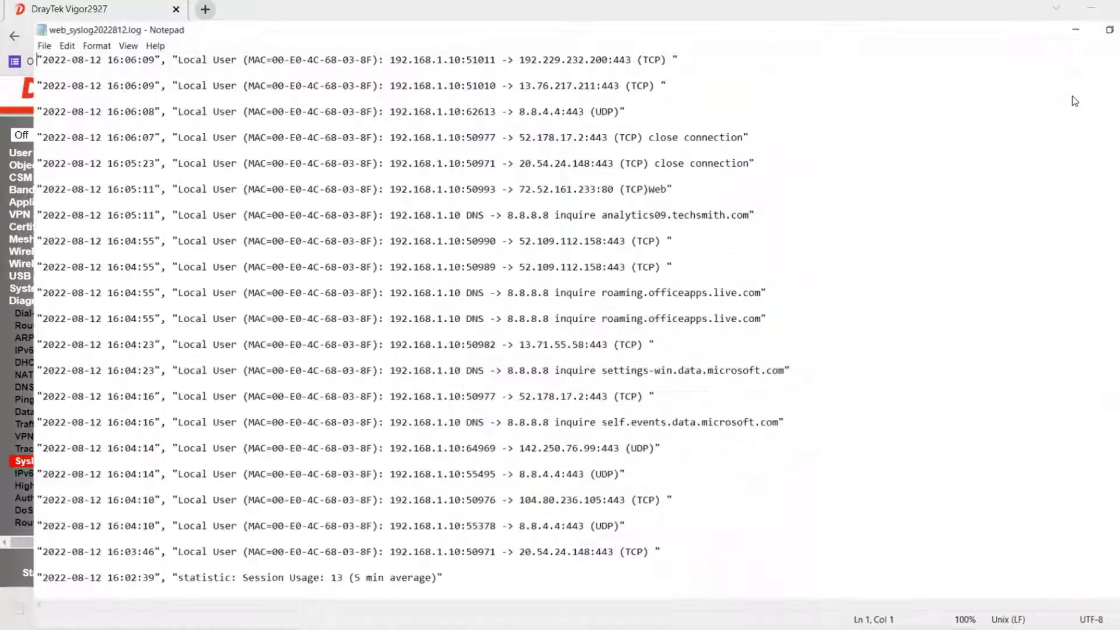
pyautogui.scroll(-1, 713, 266)
pyautogui.scroll(-2, 804, 220)
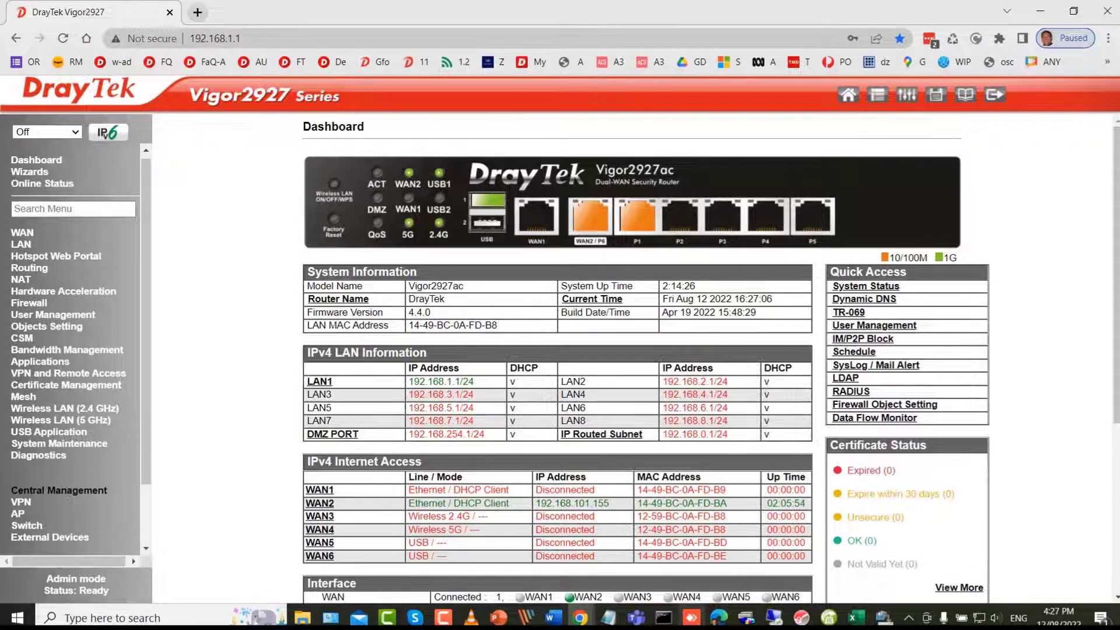
# Launch telnet in Command Prompt, set logfile capture.txt, and open 192.168.1.1.
pyautogui.click(665, 619)
pyautogui.write('te')
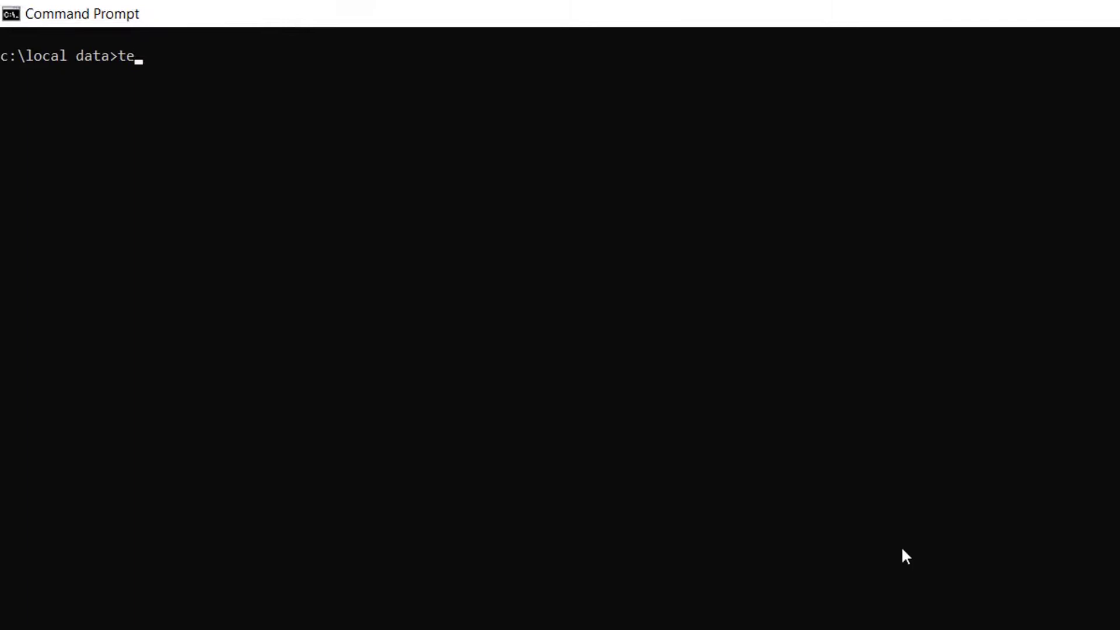
pyautogui.write('lnet')
pyautogui.press('Return')
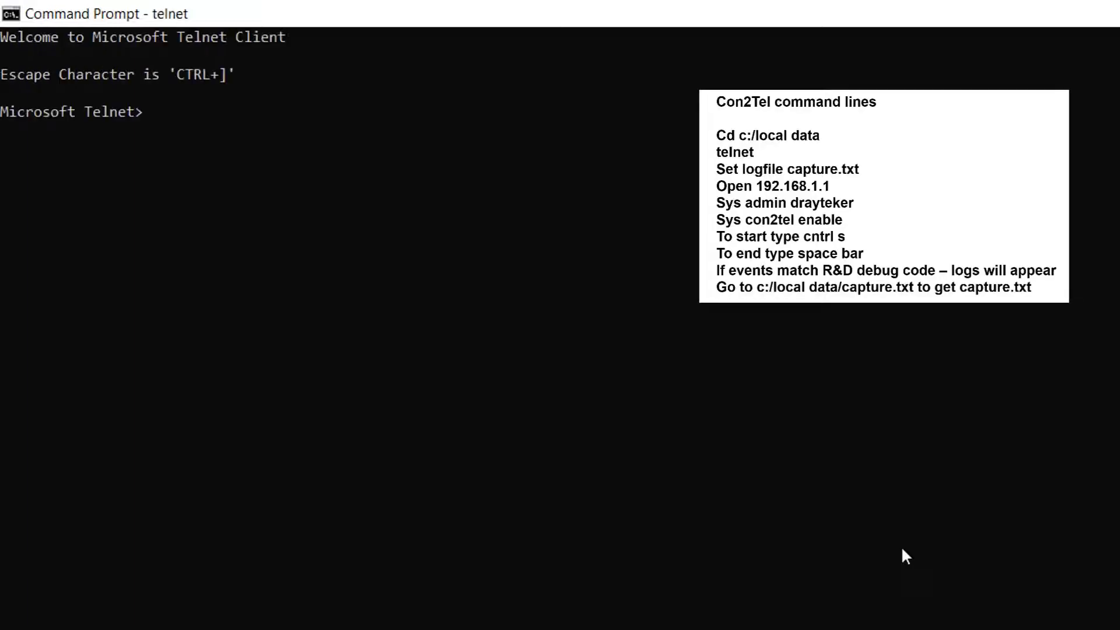
pyautogui.write('s')
pyautogui.write('et log')
pyautogui.write('file')
pyautogui.write(' captu')
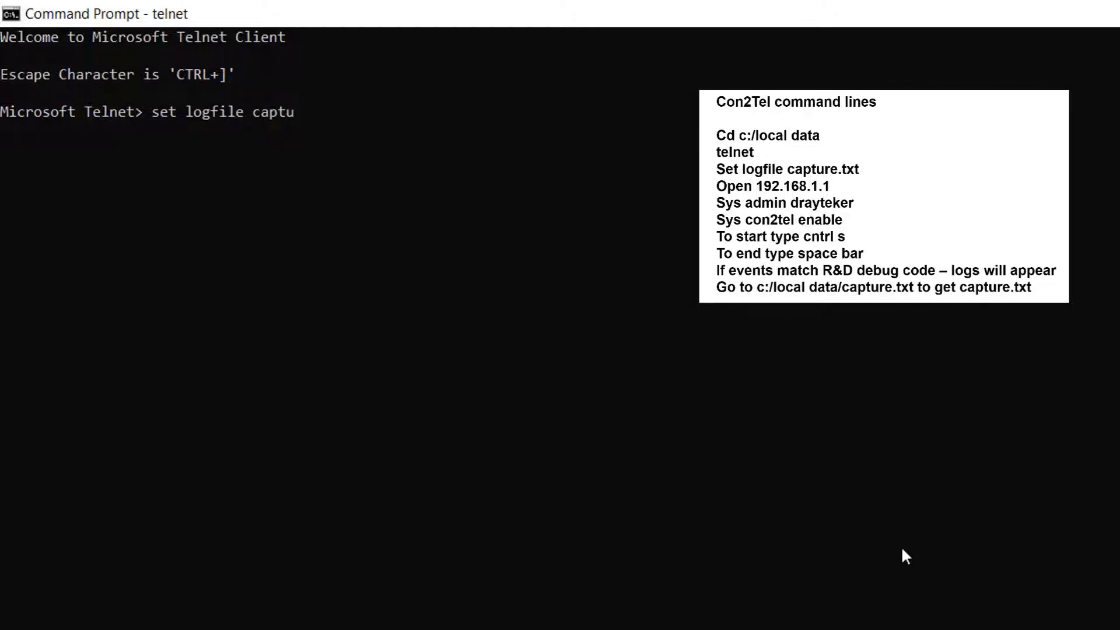
pyautogui.write('re.')
pyautogui.write('txt')
pyautogui.press('Return')
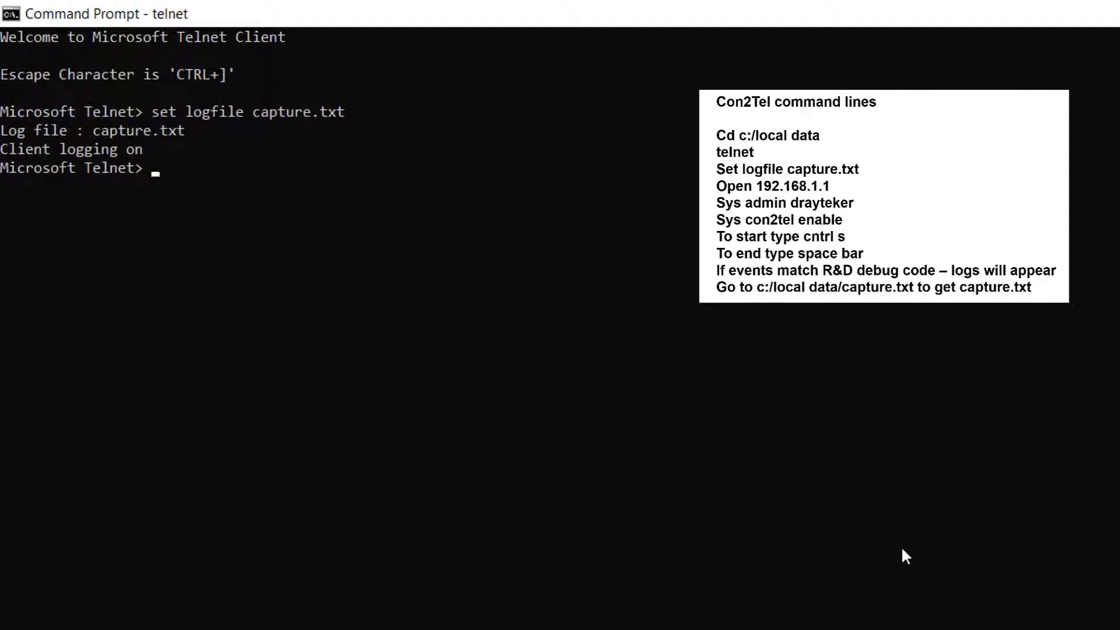
pyautogui.write('ope')
pyautogui.write('n 192')
pyautogui.write('.168.1.')
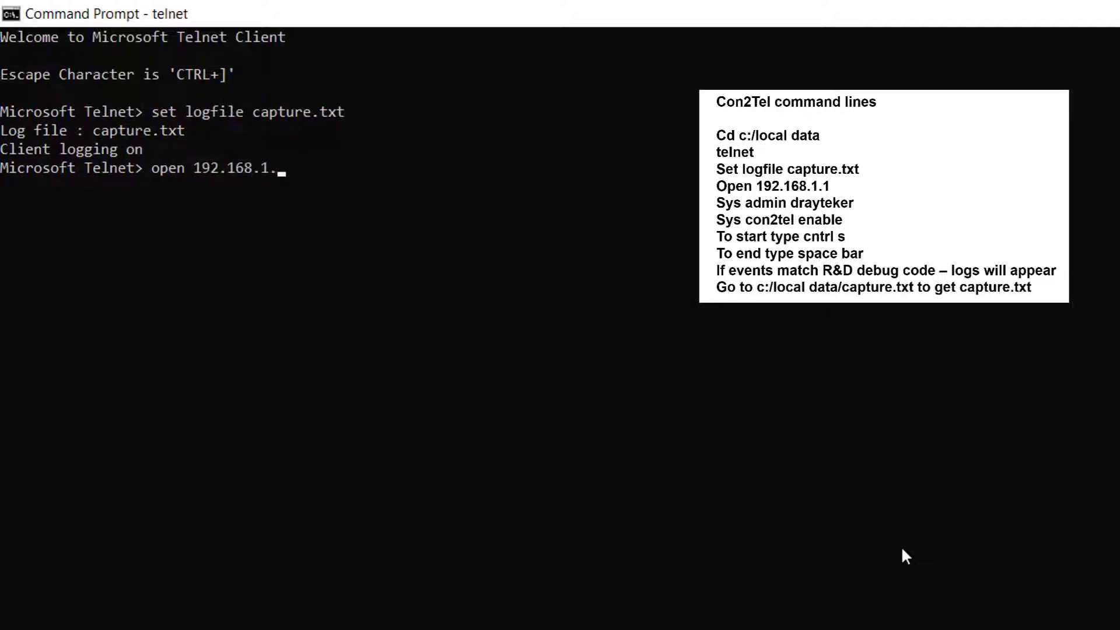
pyautogui.write('1')
pyautogui.press('Return')
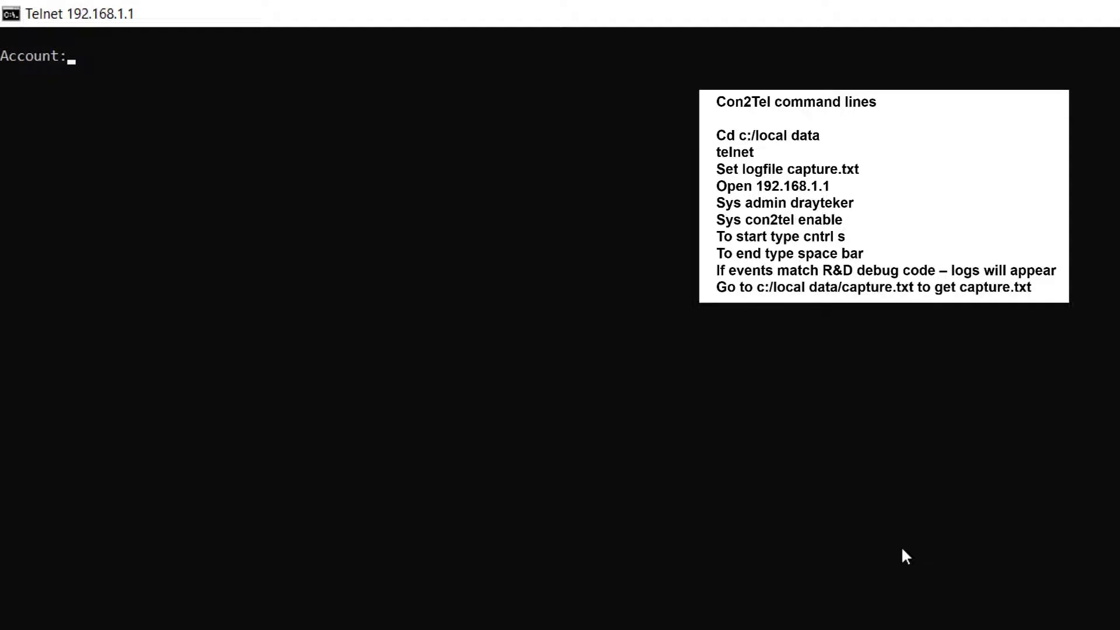
pyautogui.press('Return')
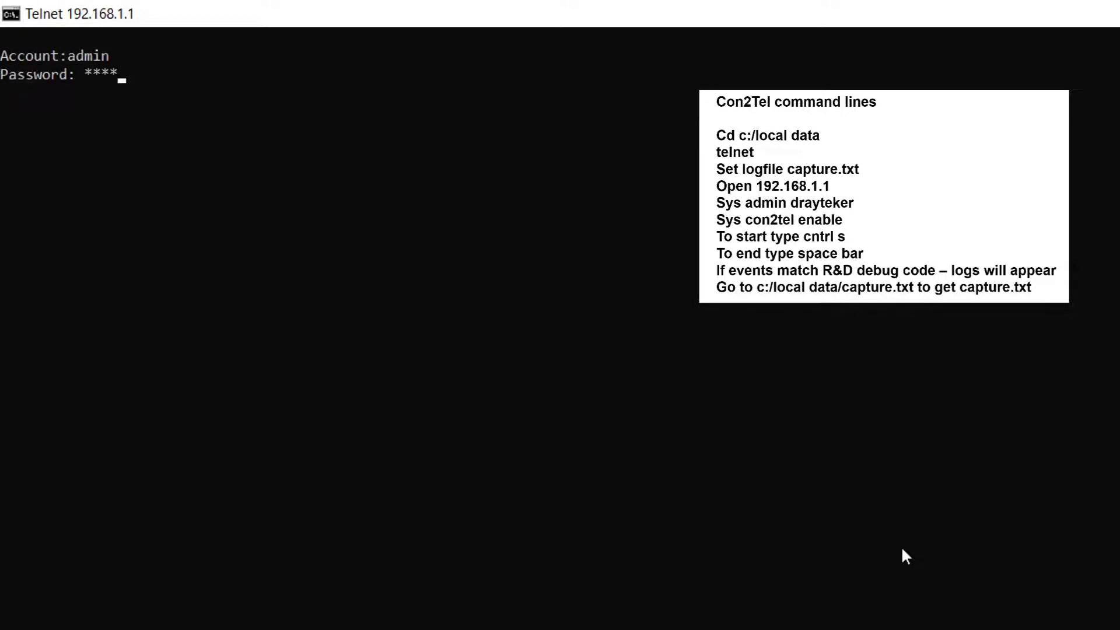
pyautogui.press('Return')
pyautogui.write('sys a')
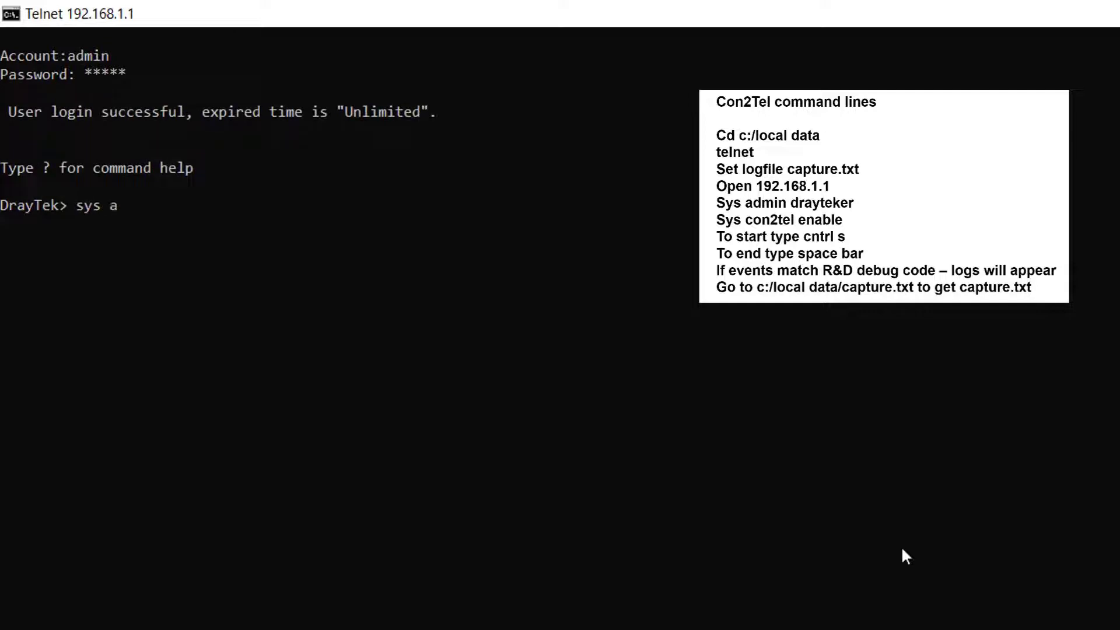
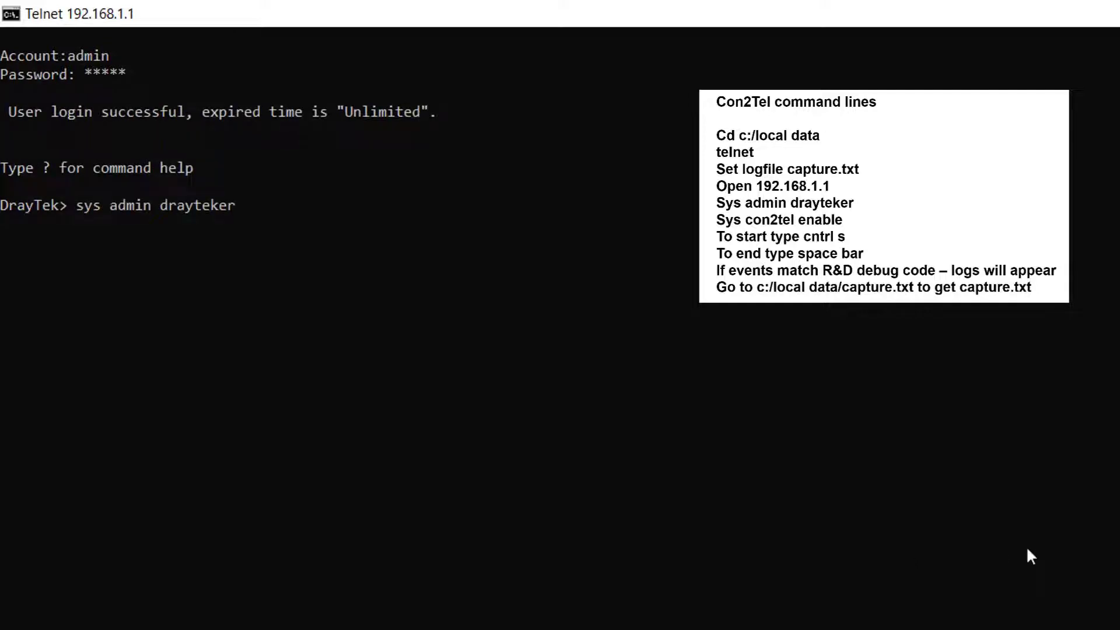
pyautogui.press('Return')
pyautogui.write('sys')
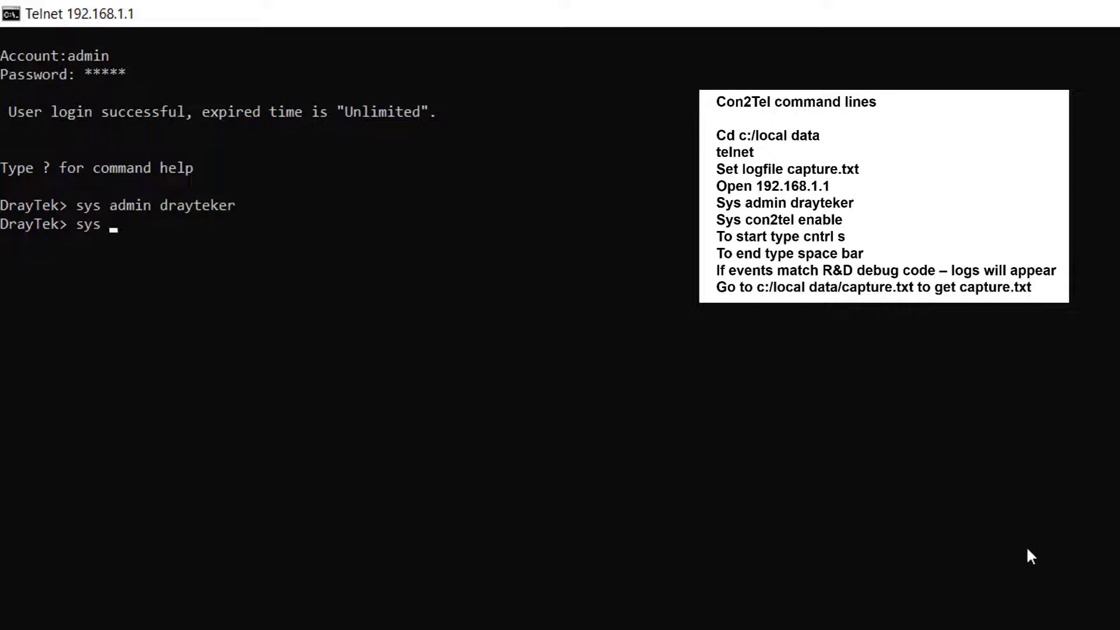
pyautogui.write('co')
pyautogui.write('n2tel')
pyautogui.write(' ena')
pyautogui.write('ble')
pyautogui.press('Return')
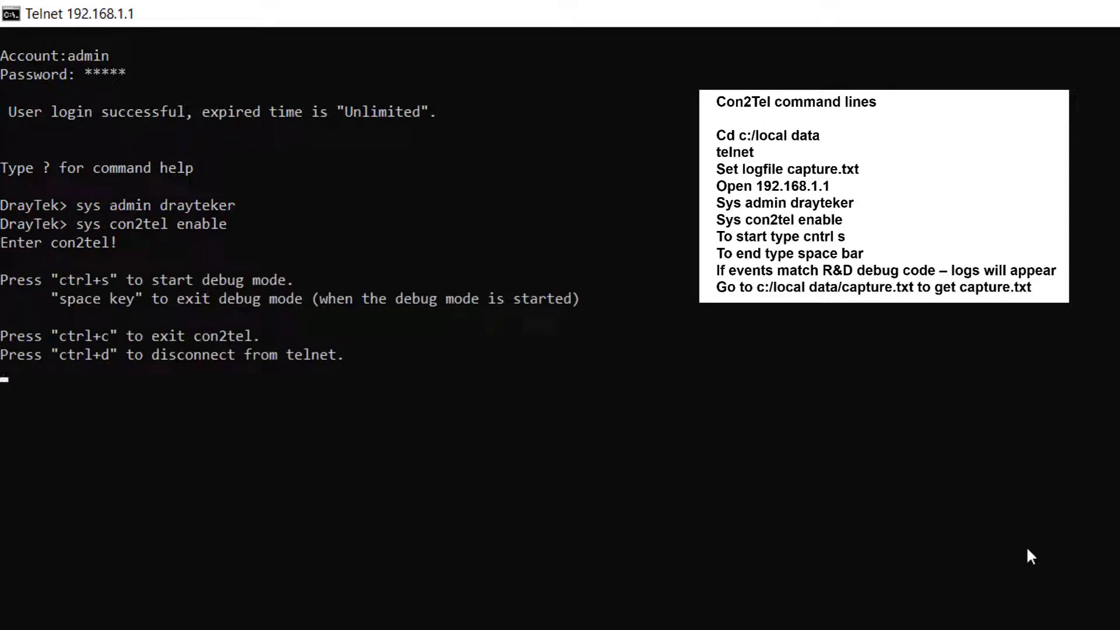
# Start debug mode with Ctrl+S to list memory status, then disconnect with Ctrl+D and close Telnet.
pyautogui.hotkey('ctrl', 's')
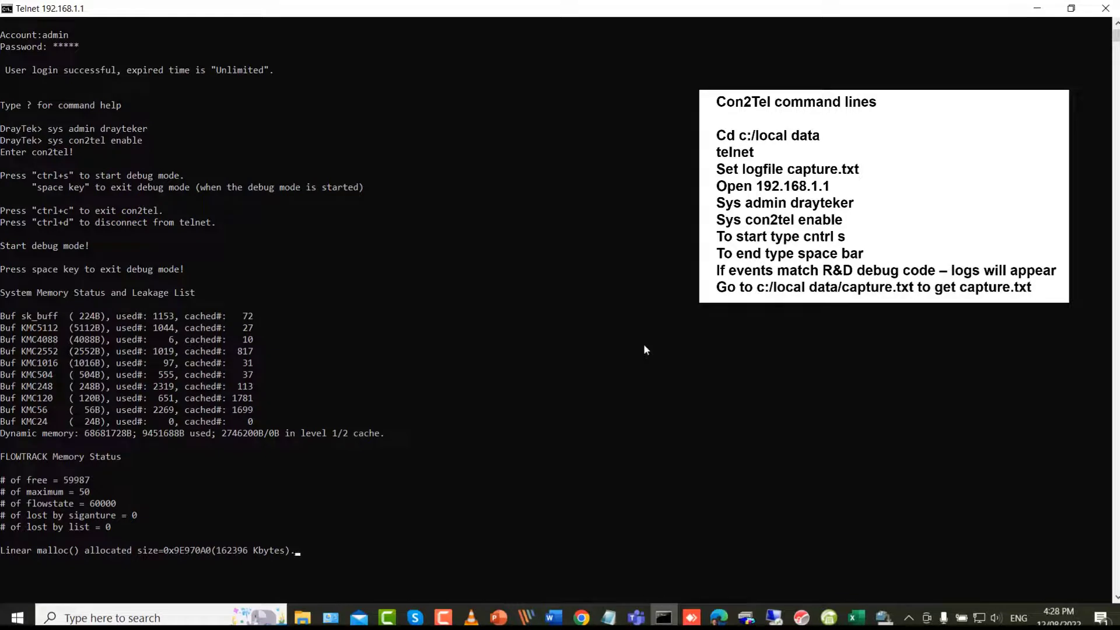
pyautogui.hotkey('ctrl', 'd')
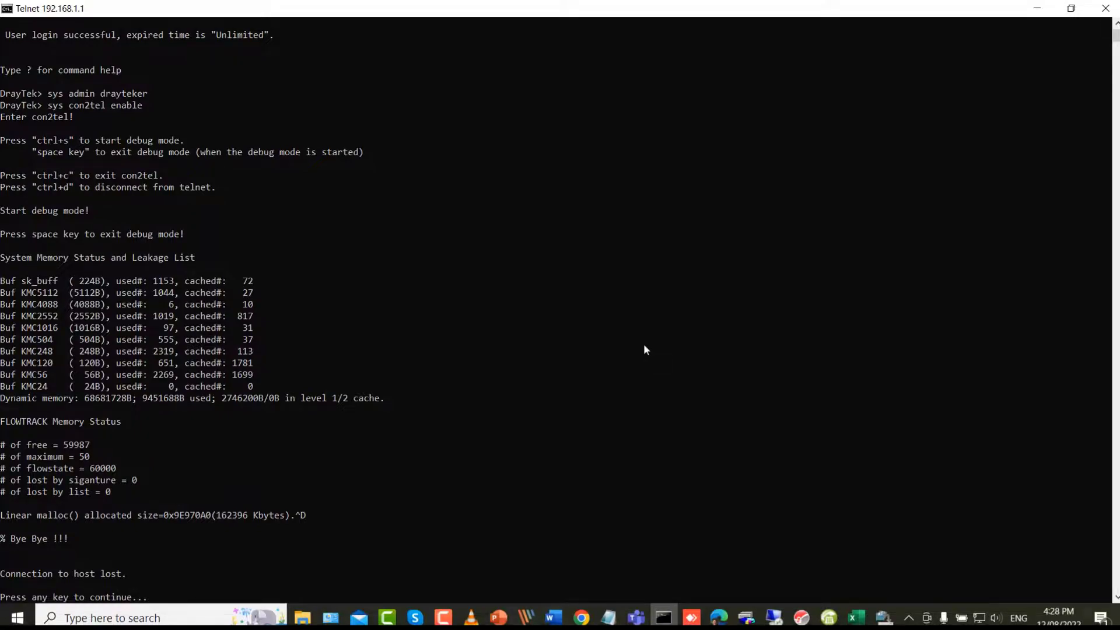
pyautogui.press('Return')
# Open capture.txt from C:\local data and view it maximized in Notepad.
pyautogui.click(282, 569)
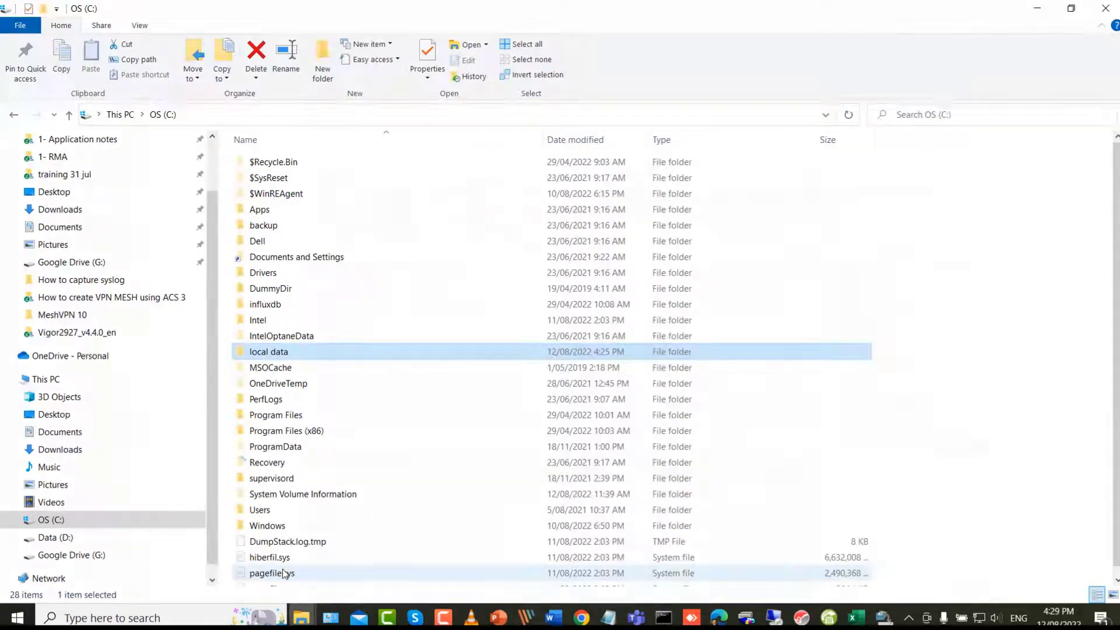
pyautogui.doubleClick(277, 353)
pyautogui.doubleClick(327, 167)
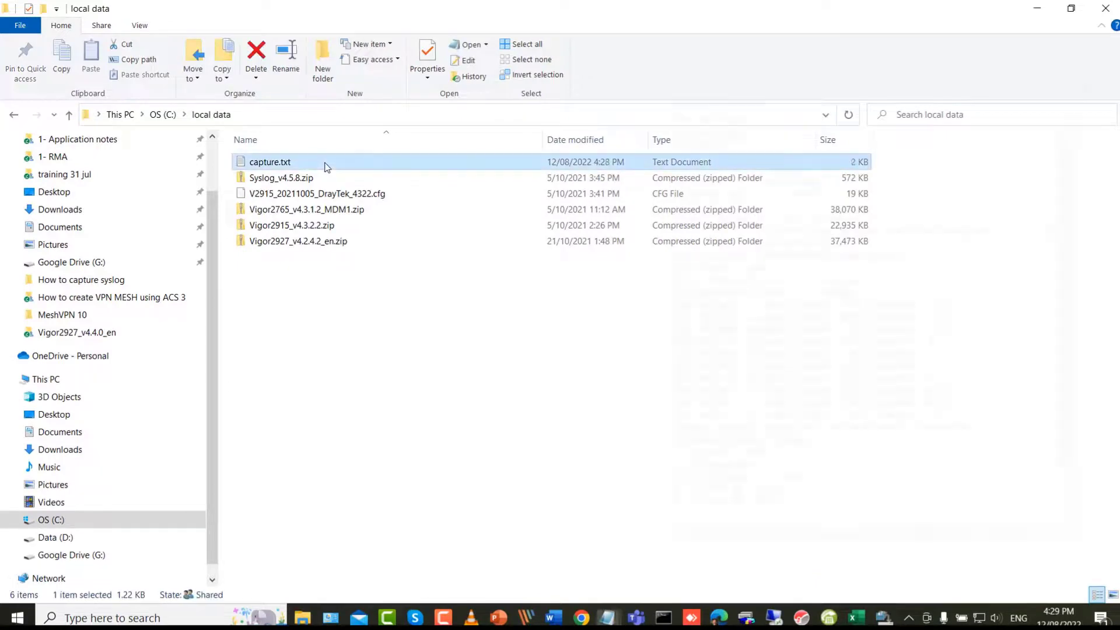
pyautogui.click(1029, 93)
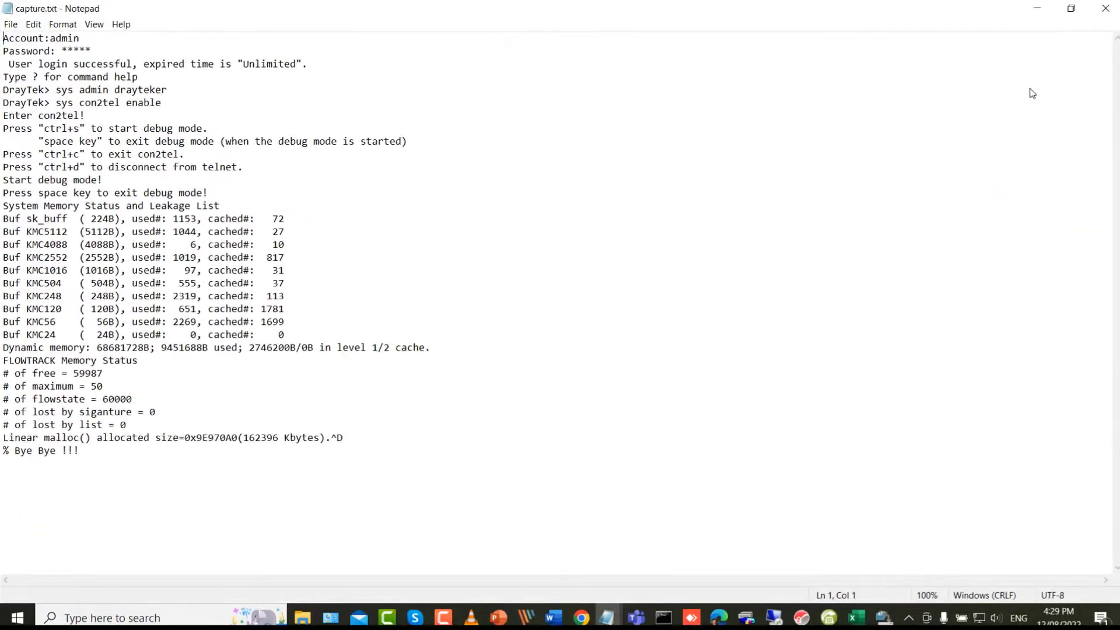